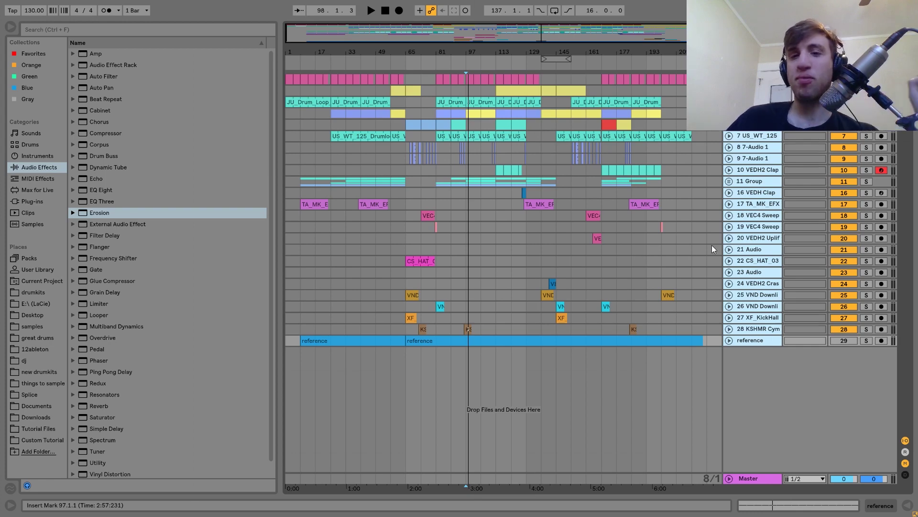
Step: Zoom in on bars 81–117 and audition playback from around bar 96 through bar 111
{"action": "left_click", "coordinate": [765, 236]}
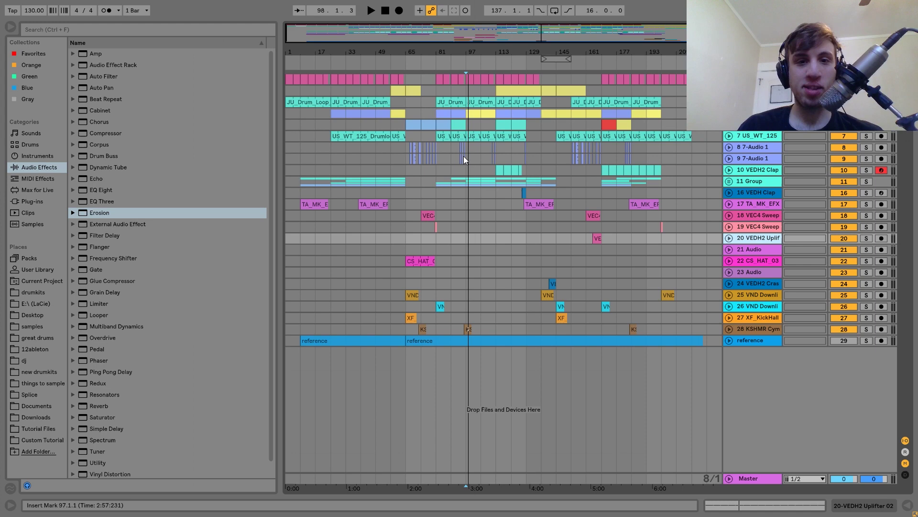
{"action": "key", "text": "plus"}
{"action": "key", "text": "plus"}
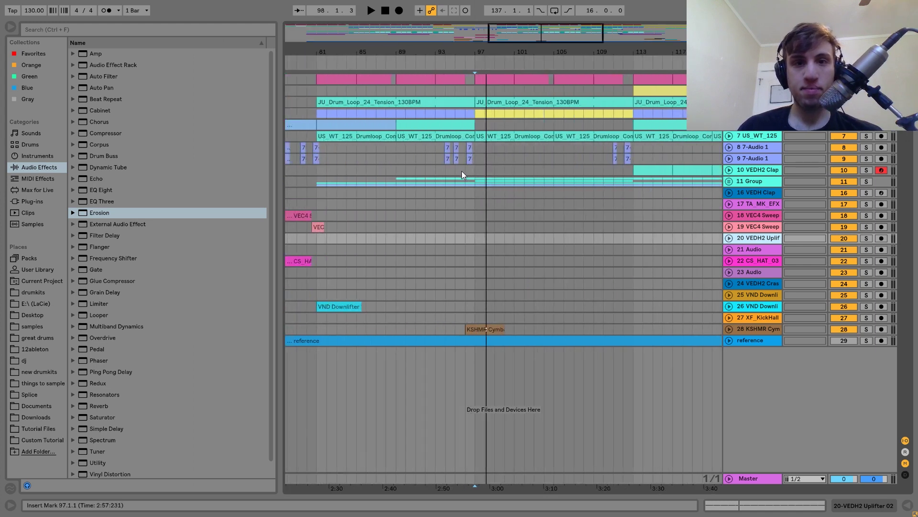
{"action": "left_click", "coordinate": [462, 171]}
{"action": "key", "text": "space"}
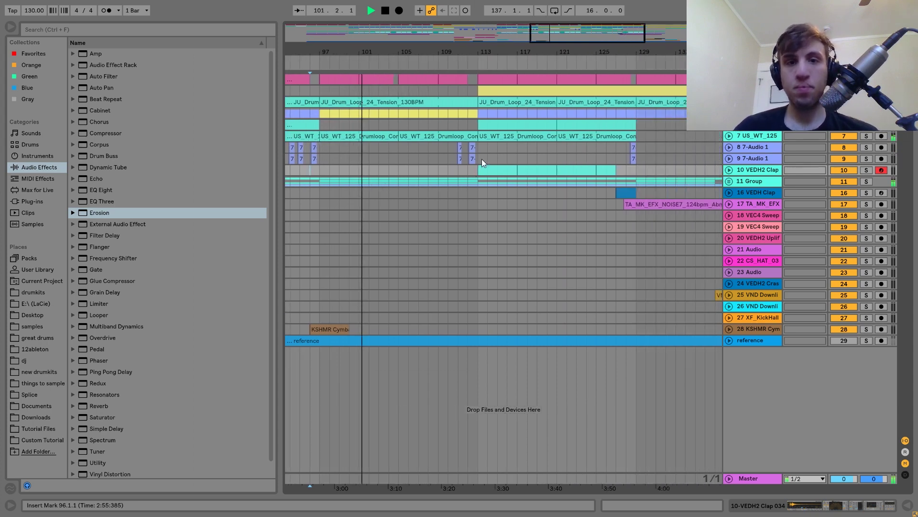
{"action": "left_click", "coordinate": [455, 162]}
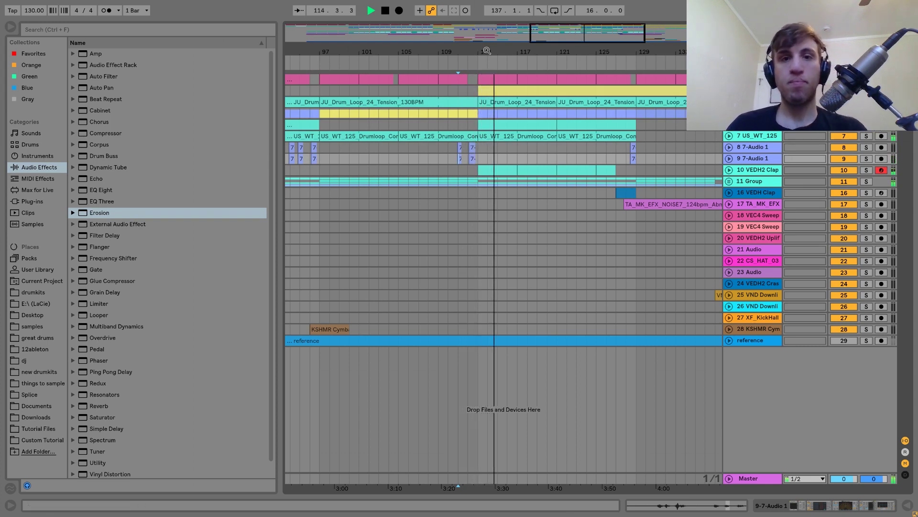
{"action": "left_click_drag", "start_coordinate": [487, 50], "coordinate": [492, 26]}
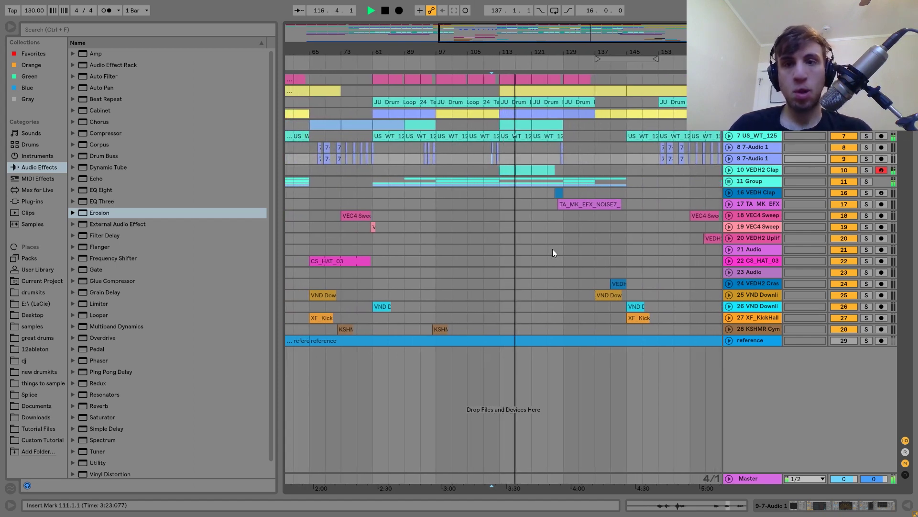
{"action": "key", "text": "space"}
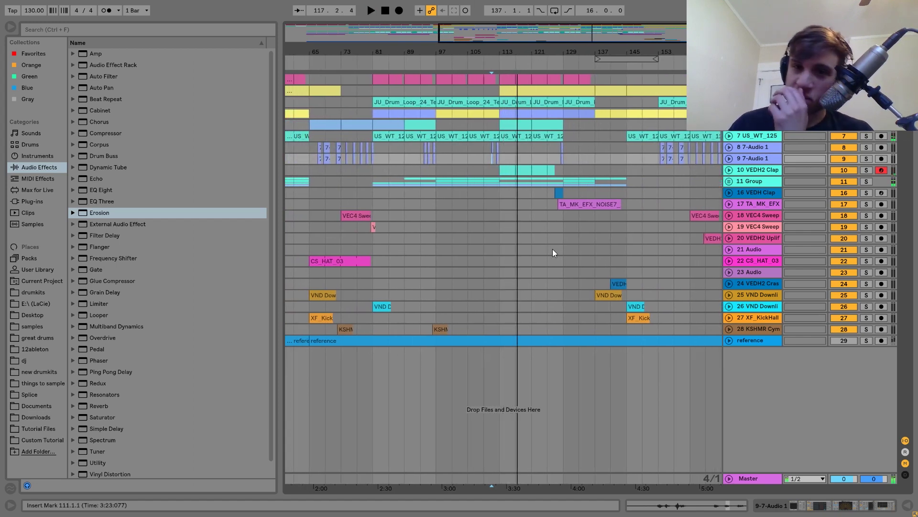
Step: Audition the section from bar 113, then select the 11 Group drum track
{"action": "left_click", "coordinate": [478, 215]}
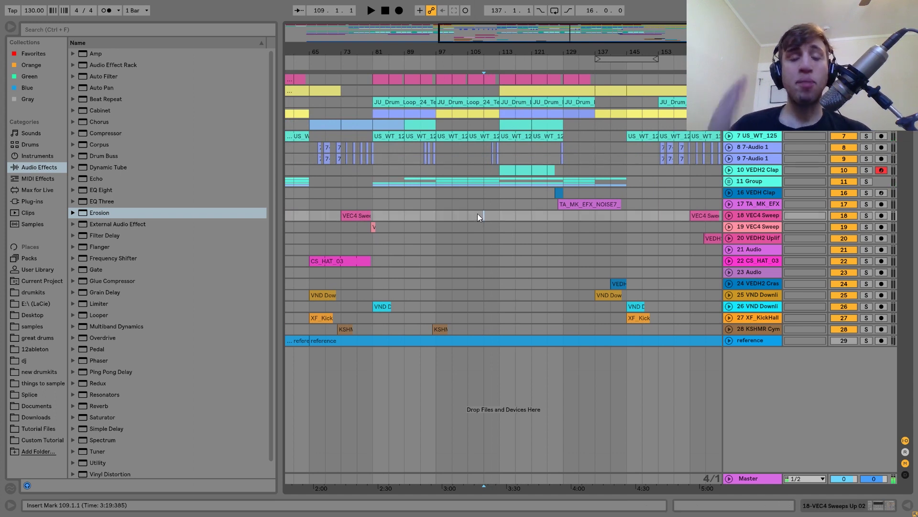
{"action": "left_click", "coordinate": [433, 204]}
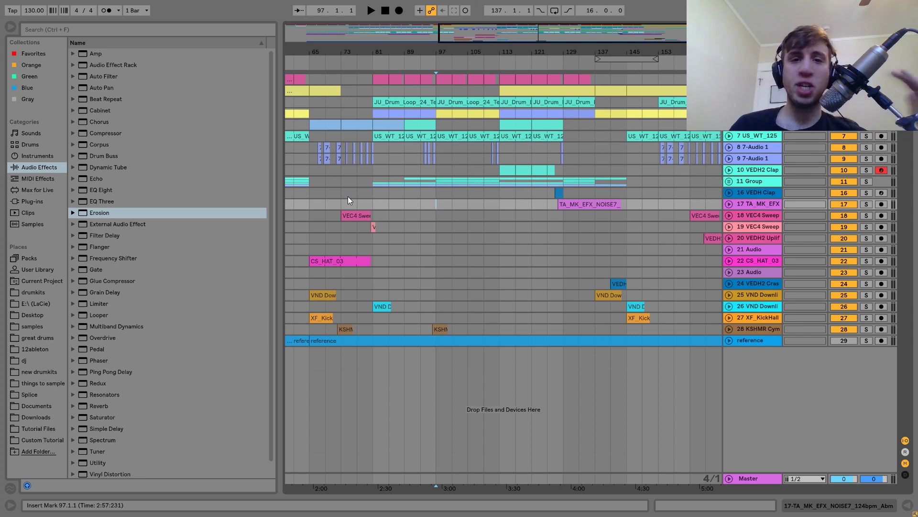
{"action": "left_click", "coordinate": [502, 148]}
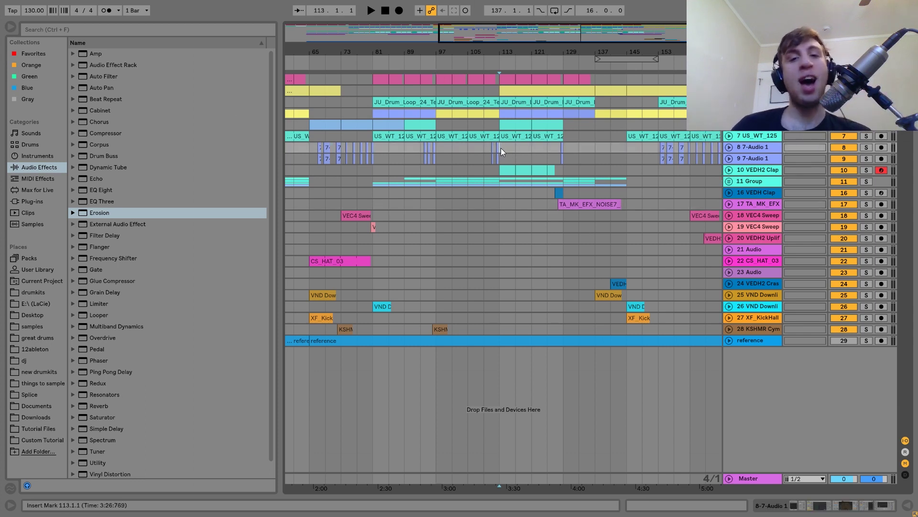
{"action": "key", "text": "space"}
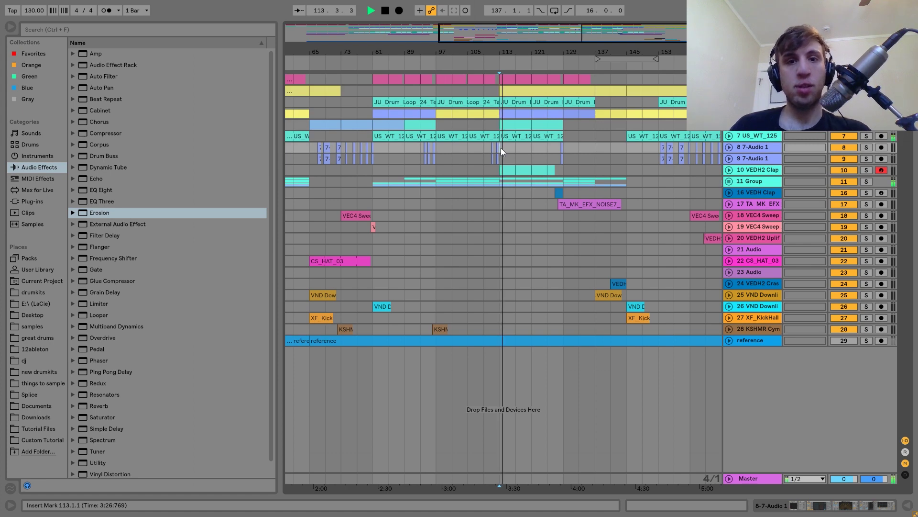
{"action": "key", "text": "space"}
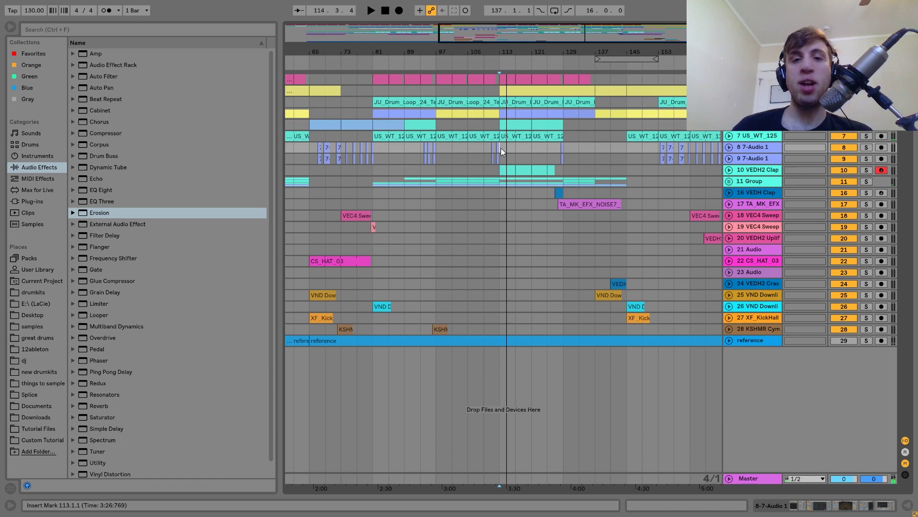
{"action": "left_click", "coordinate": [736, 180]}
Step: Unfold 11 Group and audition the drums from bar 113 several times to compare levels
{"action": "left_click", "coordinate": [729, 182]}
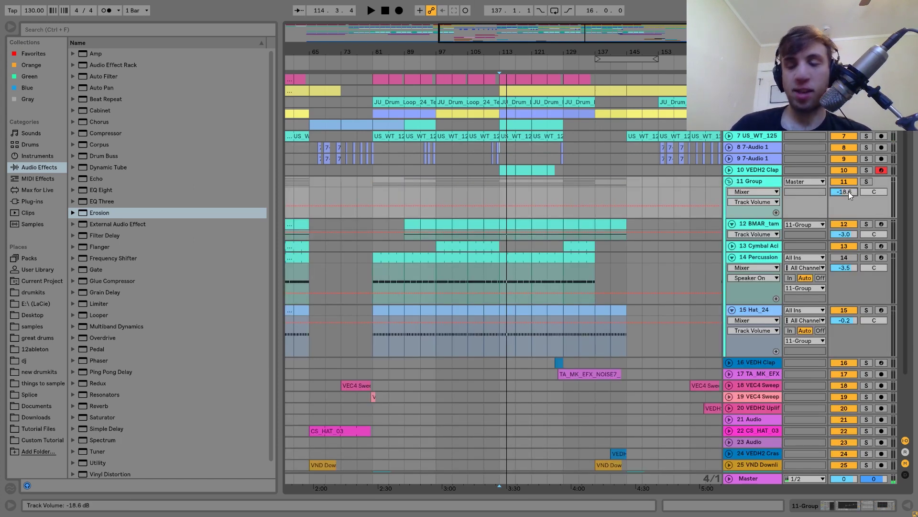
{"action": "key", "text": "space"}
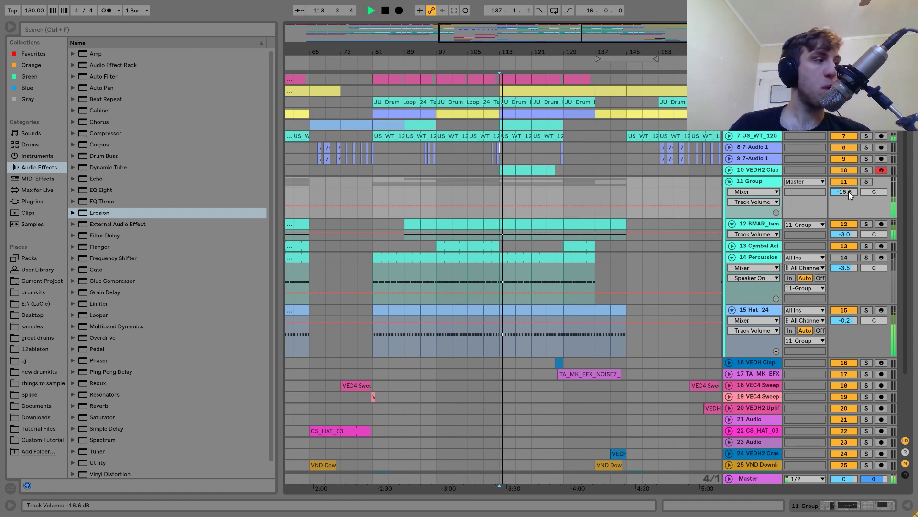
{"action": "key", "text": "space"}
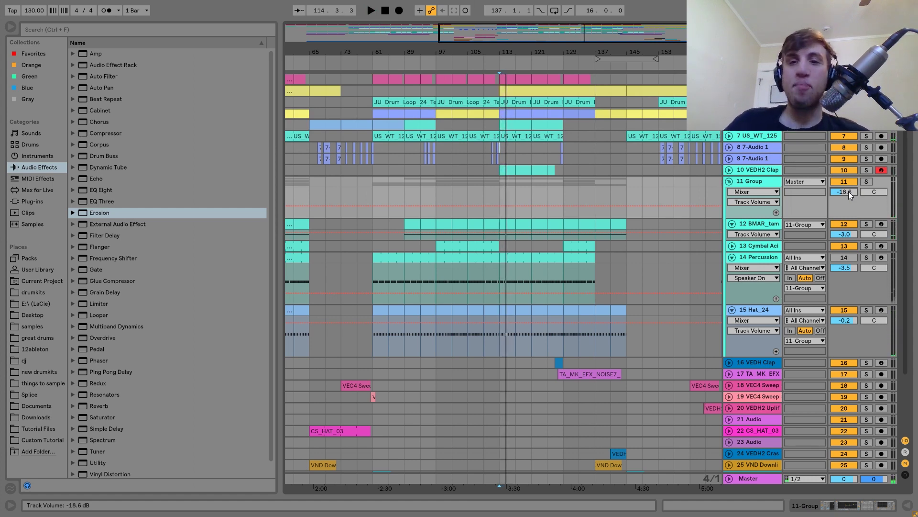
{"action": "key", "text": "space"}
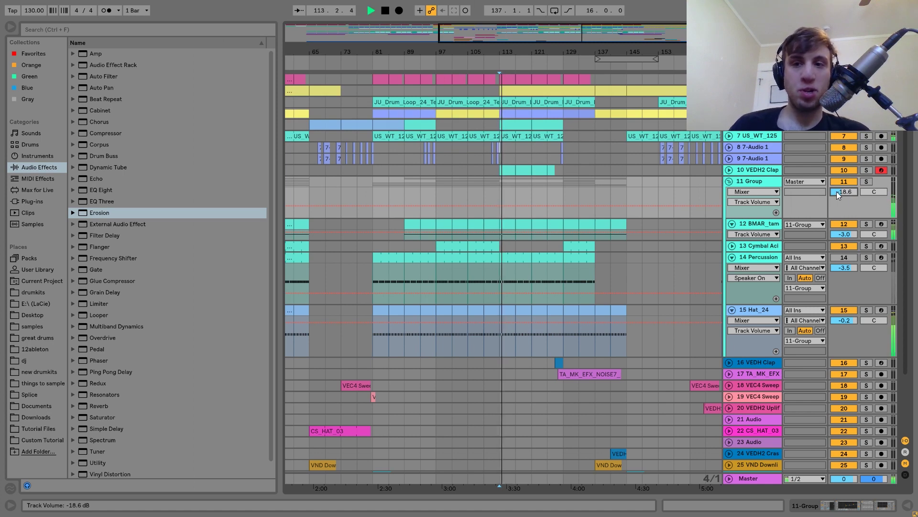
{"action": "key", "text": "space"}
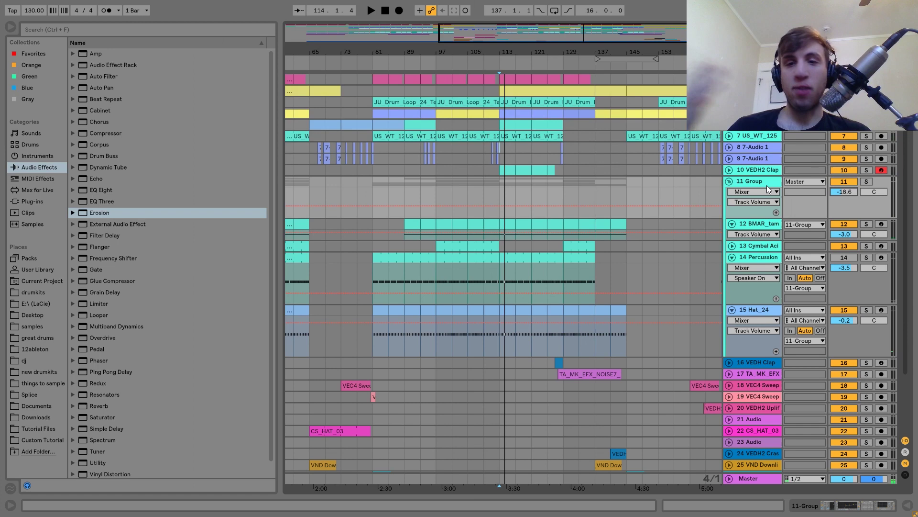
{"action": "key", "text": "space"}
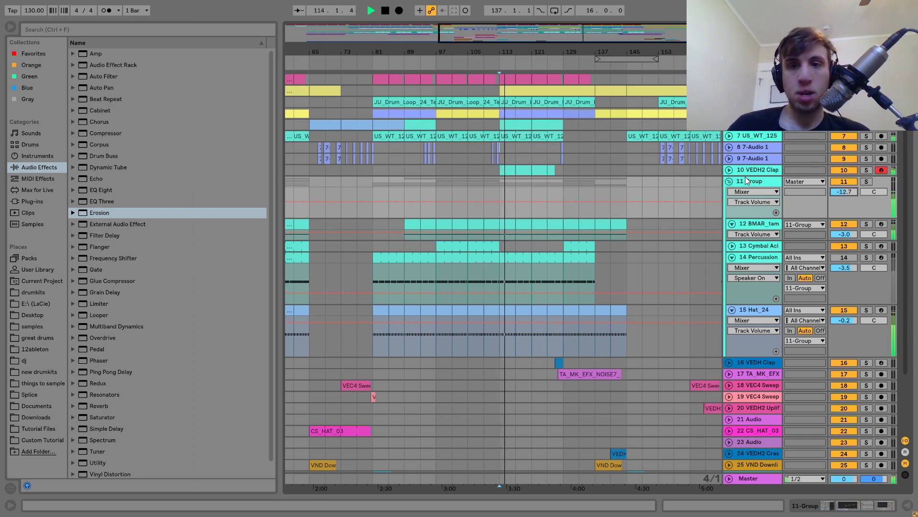
{"action": "key", "text": "space"}
Step: Set the 10 VEDH2 Clap volume to -10.2 dB and select its clip at bars 113–117
{"action": "left_click", "coordinate": [730, 171]}
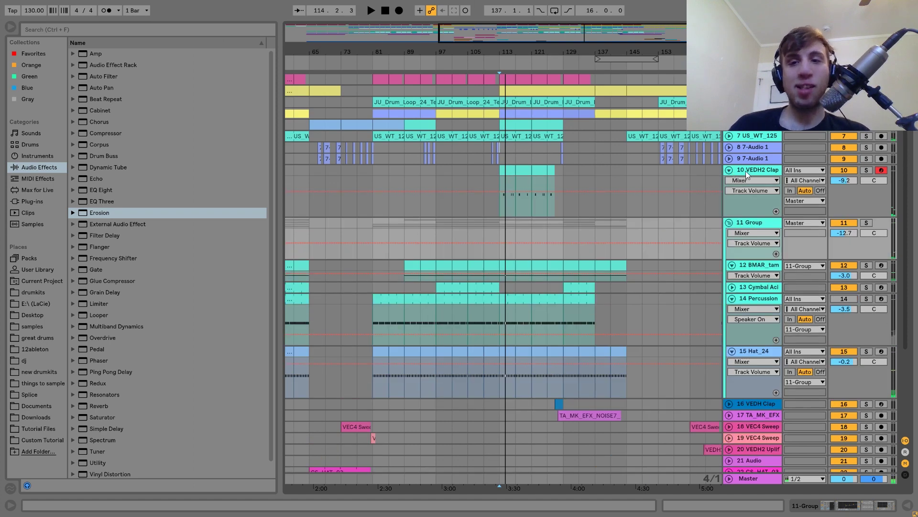
{"action": "left_click", "coordinate": [745, 171]}
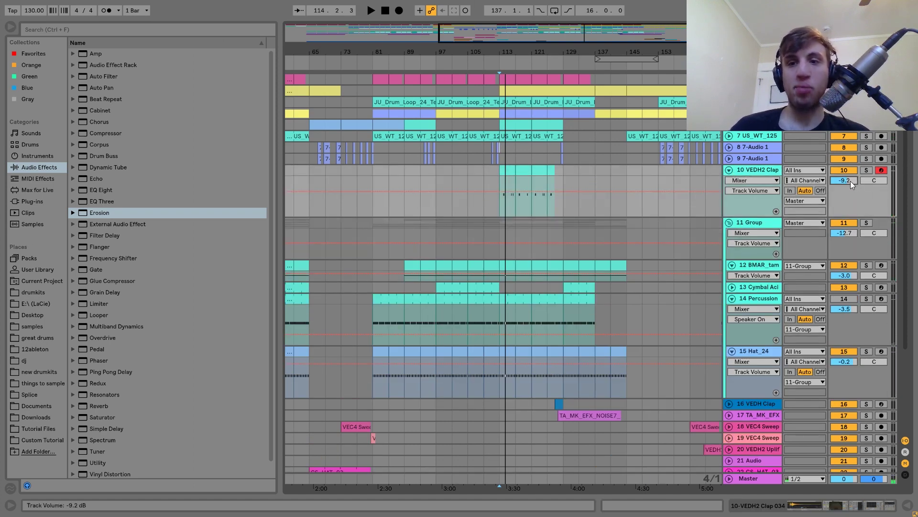
{"action": "scroll", "coordinate": [851, 181], "scroll_direction": "down", "scroll_amount": 2}
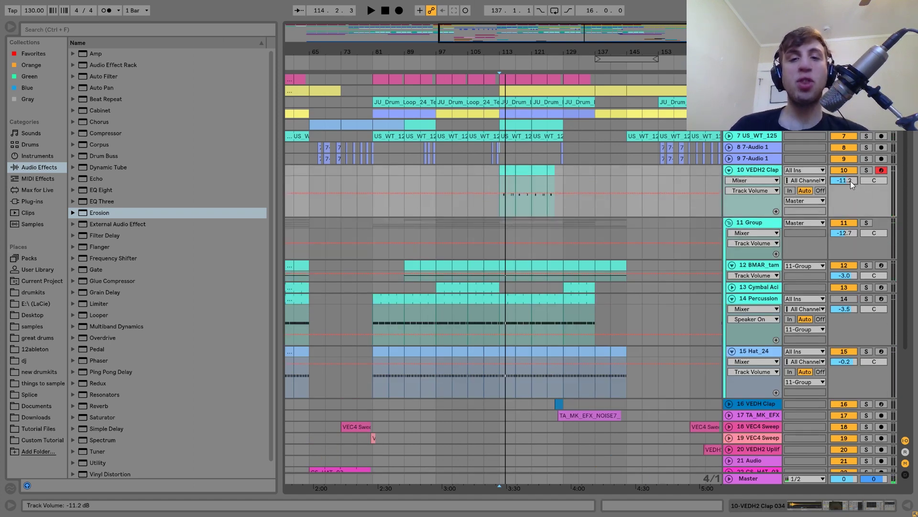
{"action": "key", "text": "space"}
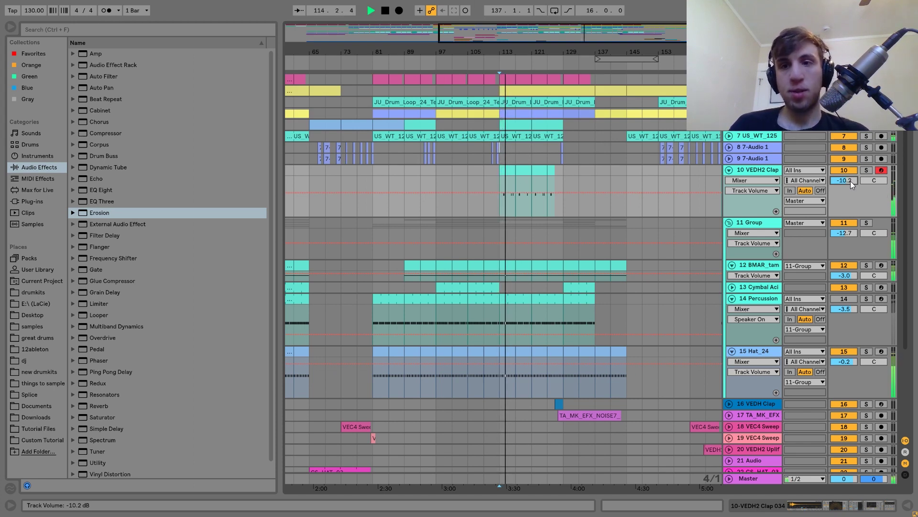
{"action": "scroll", "coordinate": [850, 181], "scroll_direction": "up", "scroll_amount": 1}
{"action": "key", "text": "space"}
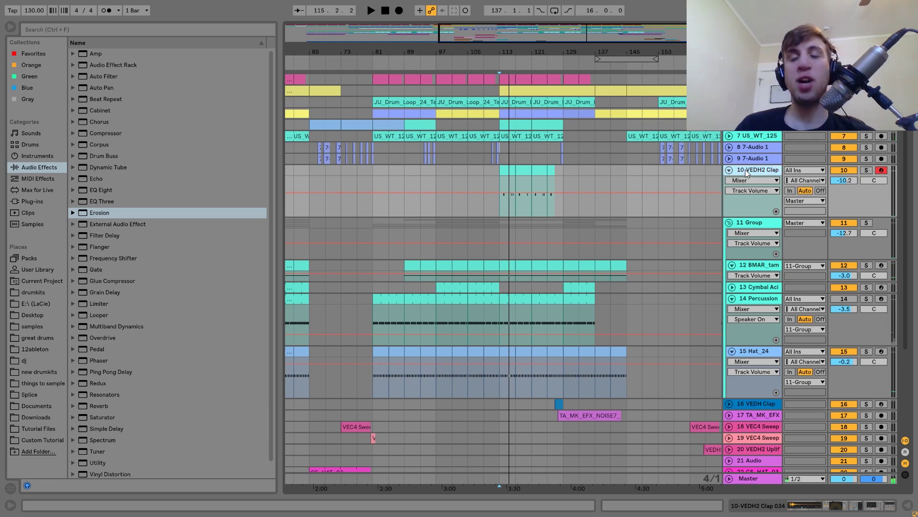
{"action": "left_click", "coordinate": [376, 172]}
{"action": "scroll", "coordinate": [406, 178], "scroll_direction": "down", "scroll_amount": 3}
{"action": "scroll", "coordinate": [405, 179], "scroll_direction": "up", "scroll_amount": 3}
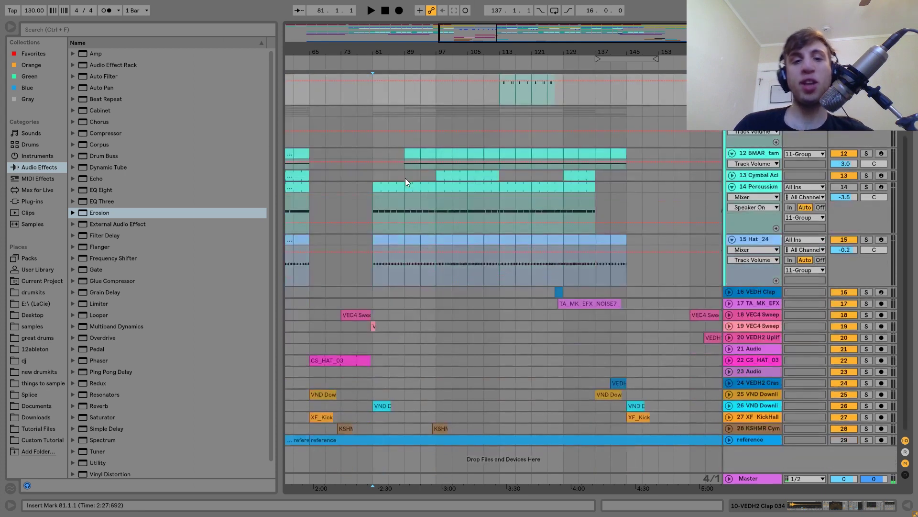
{"action": "scroll", "coordinate": [406, 178], "scroll_direction": "up", "scroll_amount": 1}
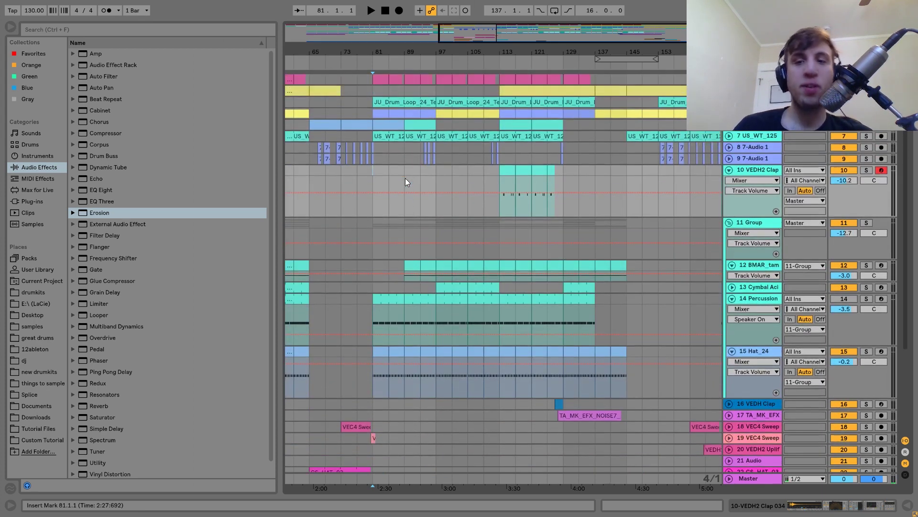
{"action": "left_click", "coordinate": [506, 167]}
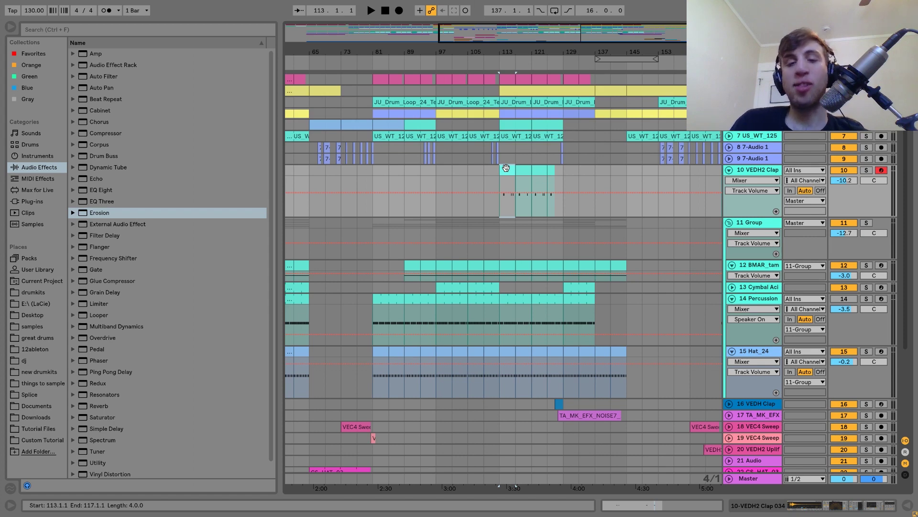
Step: Audition the arrangement from bar 113 onward, zooming out and jumping to bars 153 and 169
{"action": "key", "text": "space"}
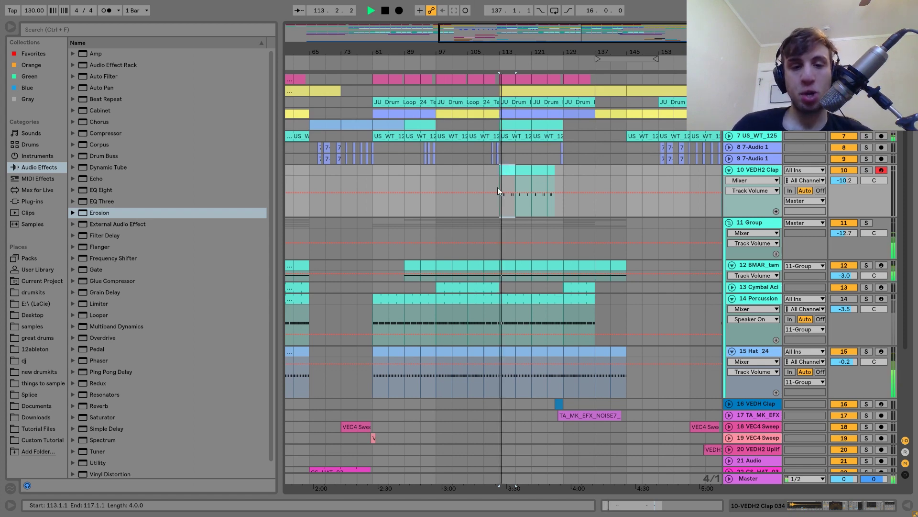
{"action": "left_click", "coordinate": [459, 263]}
{"action": "scroll", "coordinate": [459, 262], "scroll_direction": "left", "scroll_amount": 5}
{"action": "scroll", "coordinate": [459, 261], "scroll_direction": "right", "scroll_amount": 5}
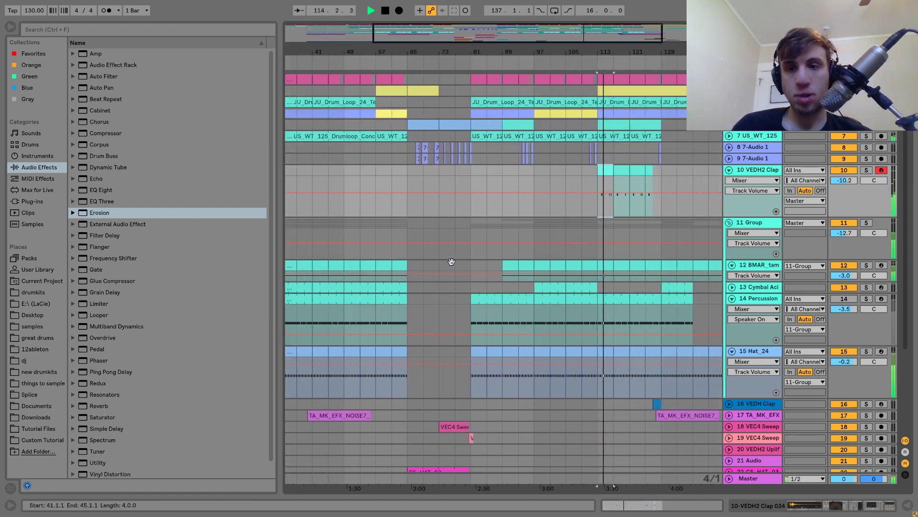
{"action": "left_click", "coordinate": [607, 80]}
{"action": "key", "text": "minus"}
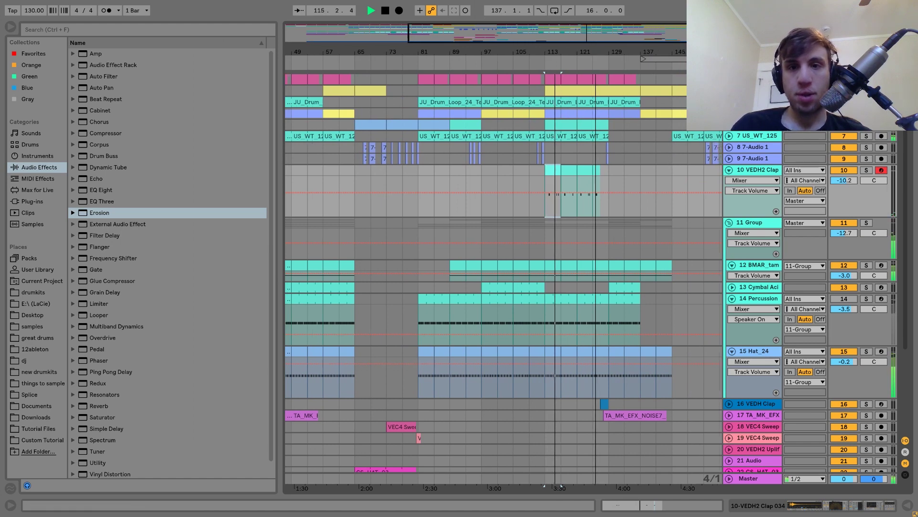
{"action": "left_click", "coordinate": [553, 120]}
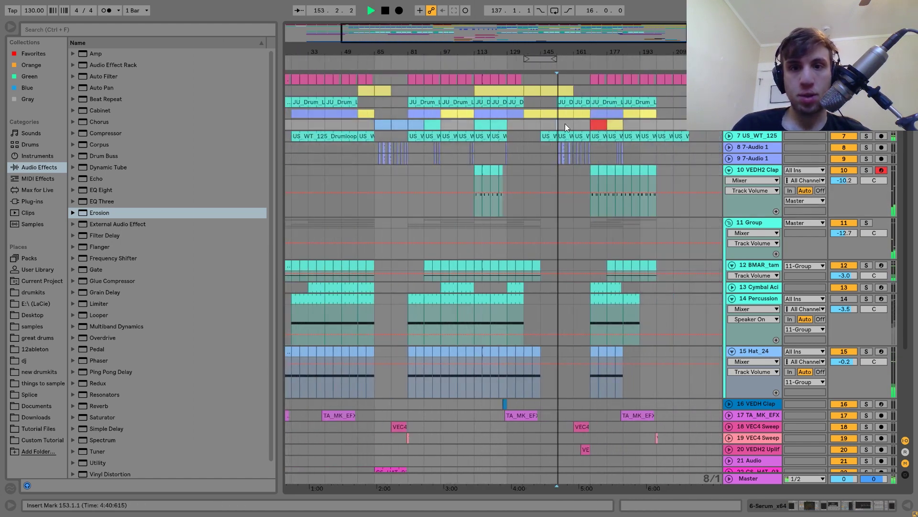
{"action": "scroll", "coordinate": [579, 223], "scroll_direction": "down", "scroll_amount": 4}
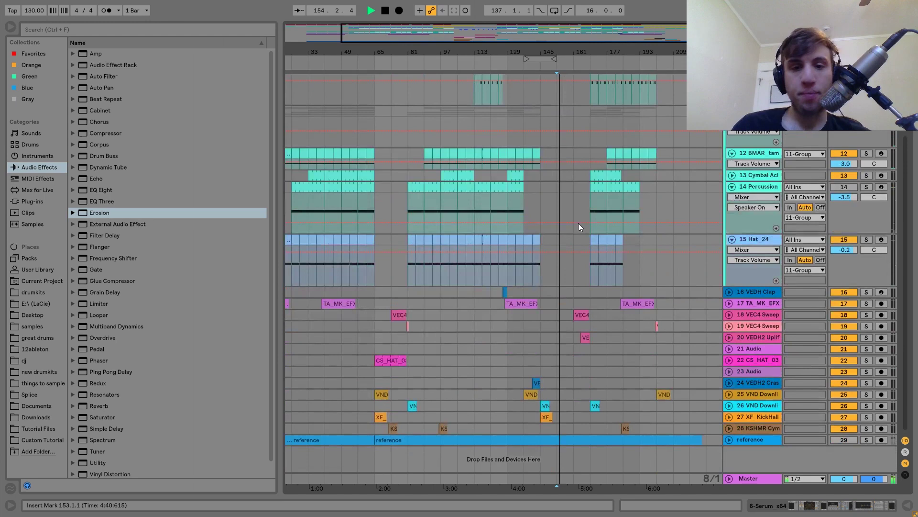
{"action": "scroll", "coordinate": [578, 223], "scroll_direction": "up", "scroll_amount": 4}
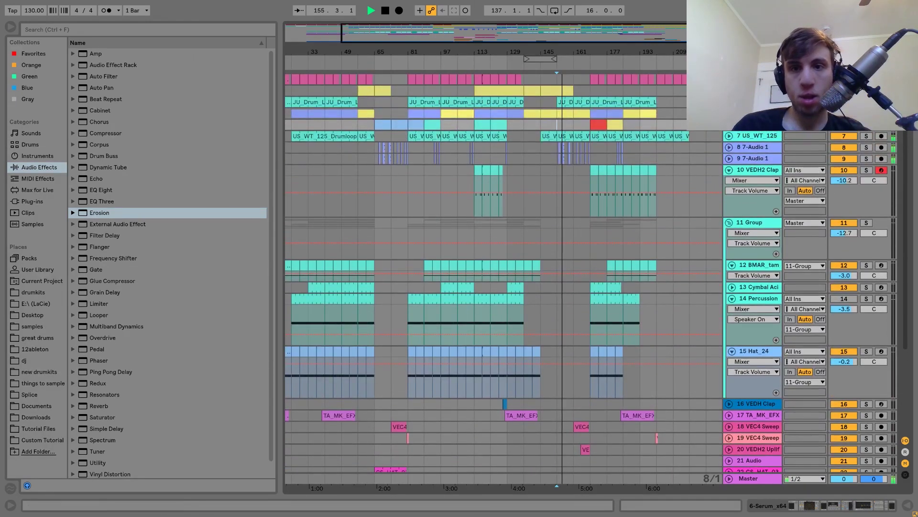
{"action": "scroll", "coordinate": [656, 121], "scroll_direction": "up", "scroll_amount": 3}
{"action": "left_click", "coordinate": [587, 141]}
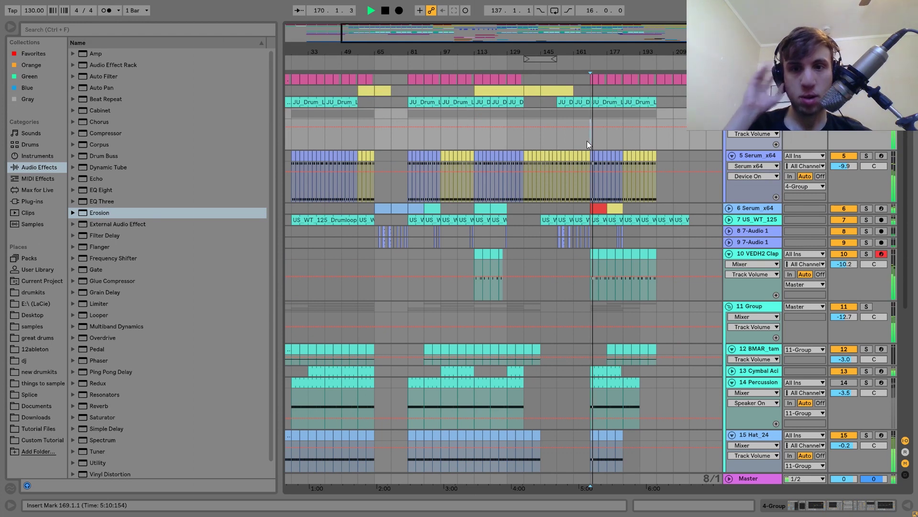
Step: Solo 6 Serum_x64, lower it to -15.7 dB, unsolo, and set the start to bar 65
{"action": "left_click", "coordinate": [729, 209]}
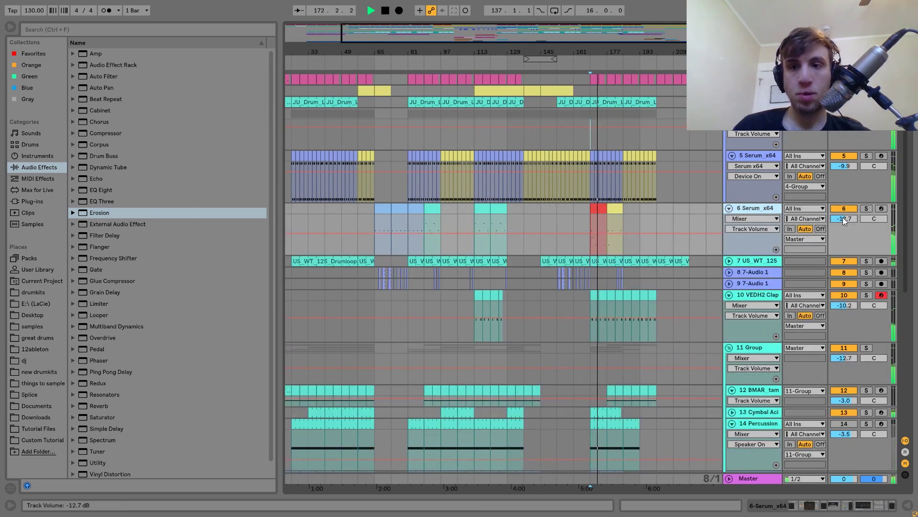
{"action": "key", "text": "space"}
{"action": "left_click", "coordinate": [866, 208]}
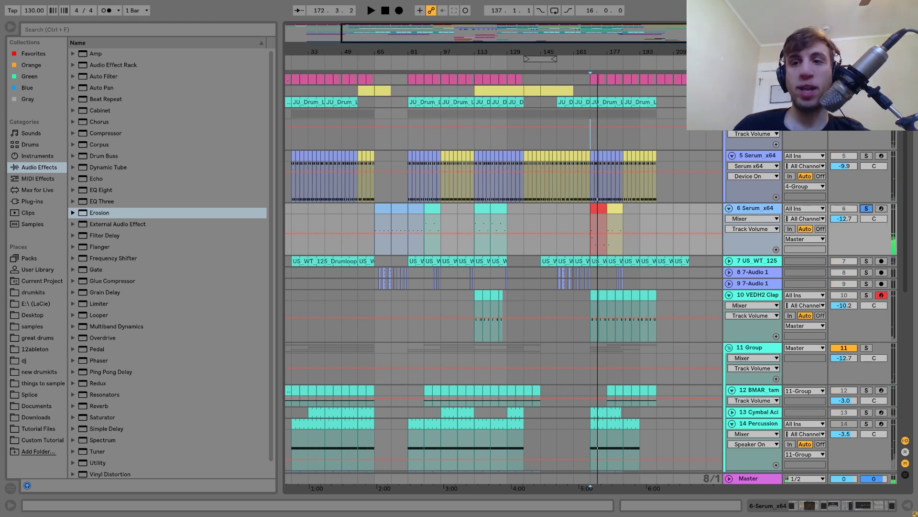
{"action": "key", "text": "space"}
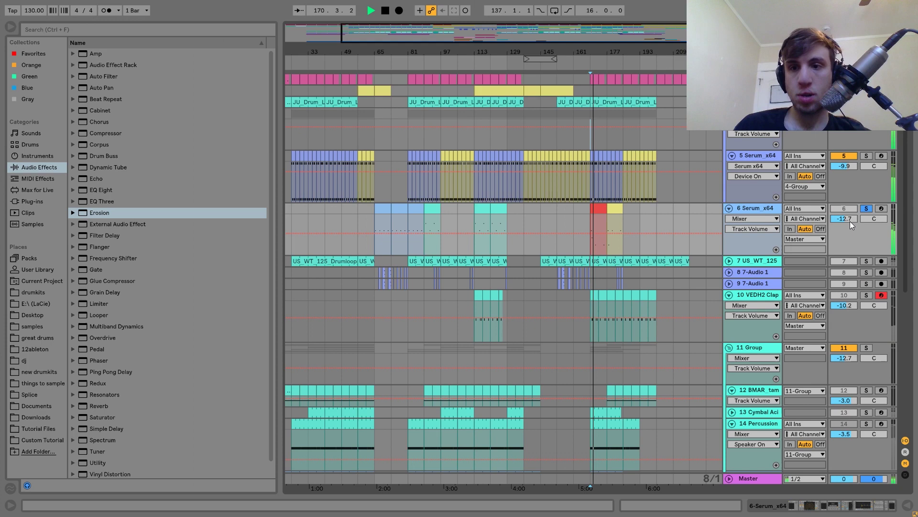
{"action": "scroll", "coordinate": [850, 219], "scroll_direction": "down", "scroll_amount": 2}
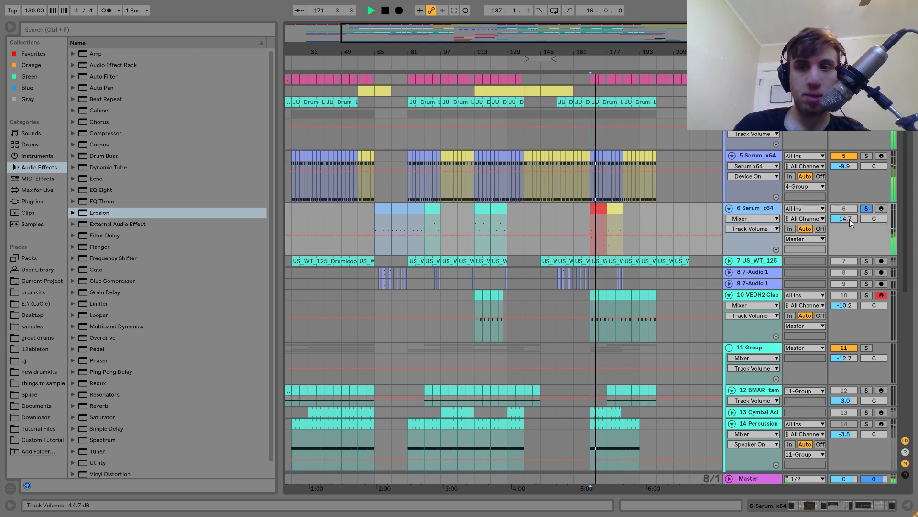
{"action": "scroll", "coordinate": [850, 219], "scroll_direction": "down", "scroll_amount": 1}
{"action": "left_click", "coordinate": [869, 211]}
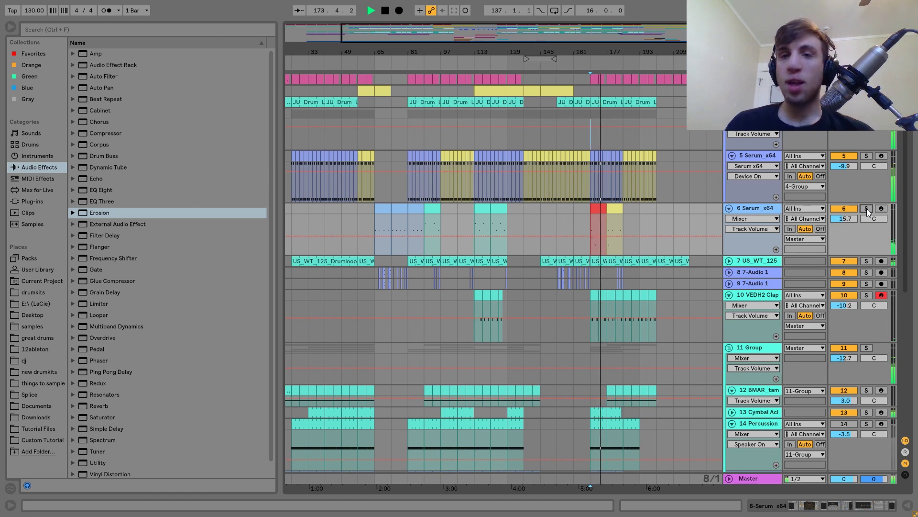
{"action": "key", "text": "space"}
{"action": "left_click", "coordinate": [375, 119]}
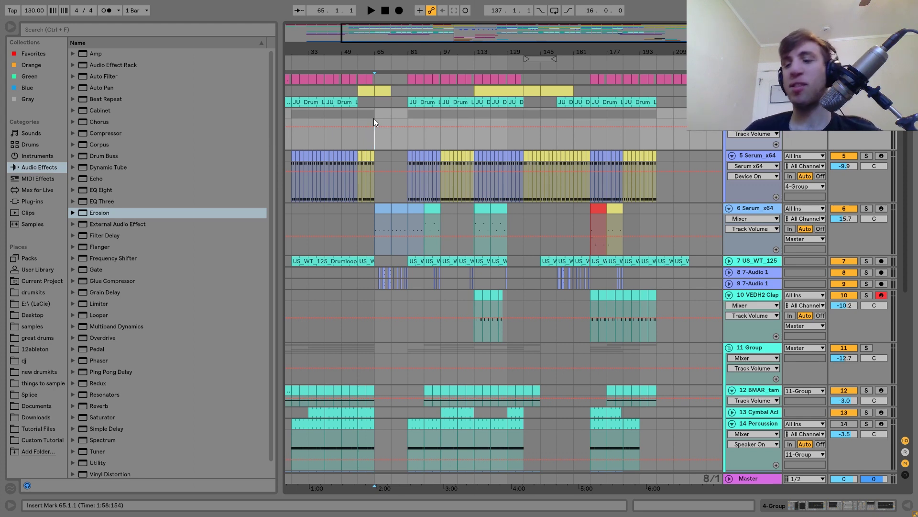
Step: Raise the kick's Saturator Drive from 2.29 dB to 5.29 dB, auditioning from bar 81
{"action": "left_click", "coordinate": [406, 69]}
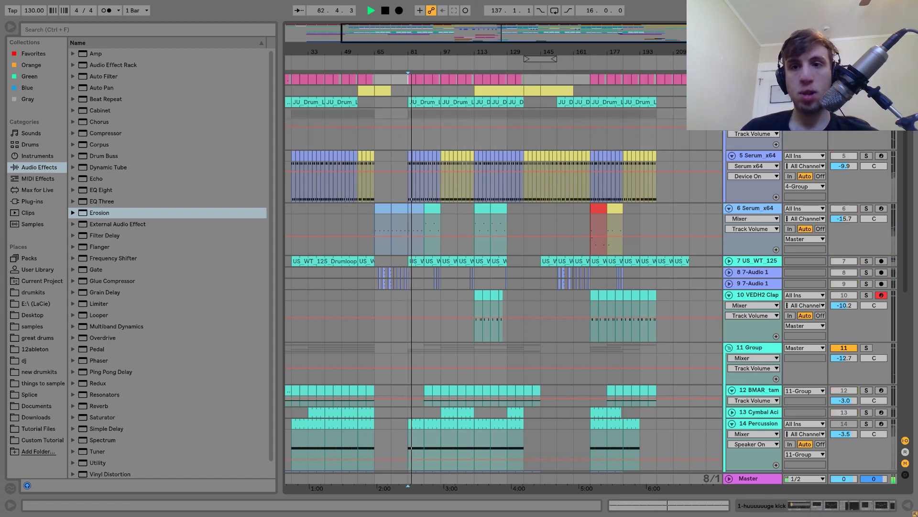
{"action": "key", "text": "shift+Tab"}
{"action": "key", "text": "space"}
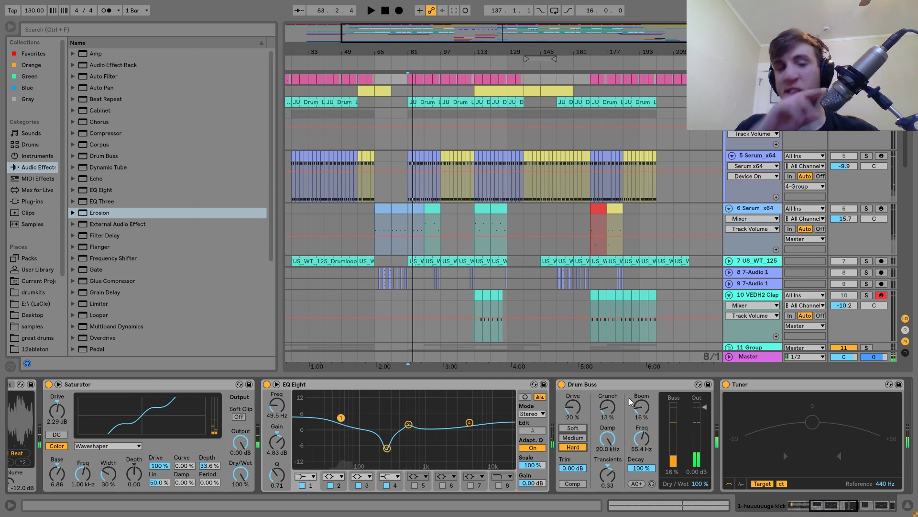
{"action": "scroll", "coordinate": [363, 457], "scroll_direction": "up", "scroll_amount": 3}
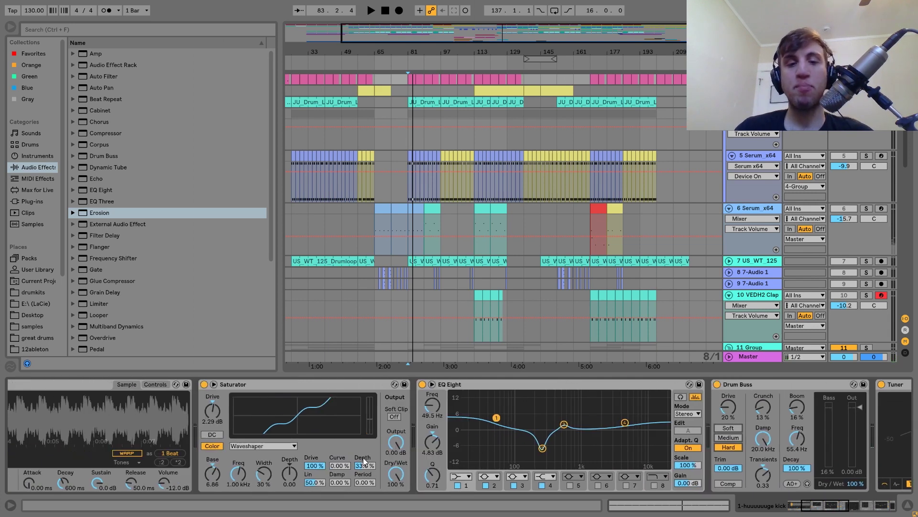
{"action": "scroll", "coordinate": [363, 461], "scroll_direction": "up", "scroll_amount": 2}
{"action": "scroll", "coordinate": [320, 411], "scroll_direction": "up", "scroll_amount": 3}
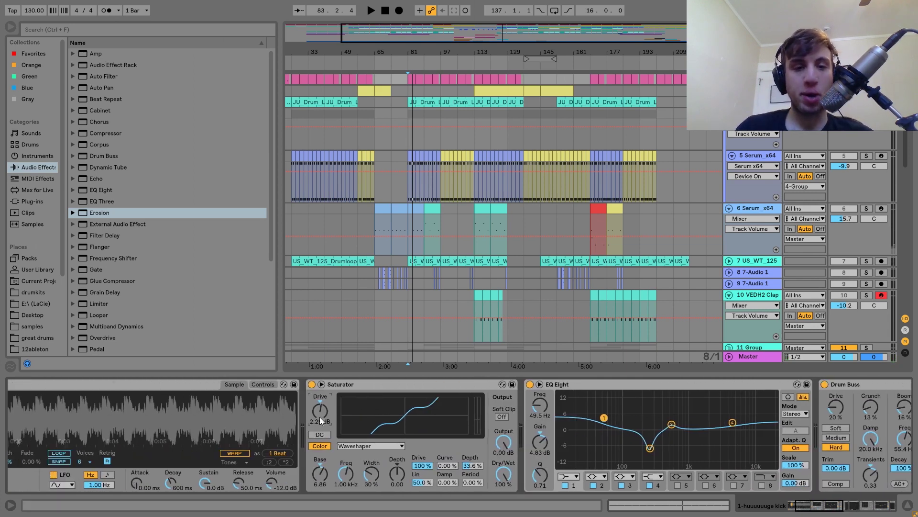
{"action": "key", "text": "space"}
{"action": "scroll", "coordinate": [319, 417], "scroll_direction": "down", "scroll_amount": 5}
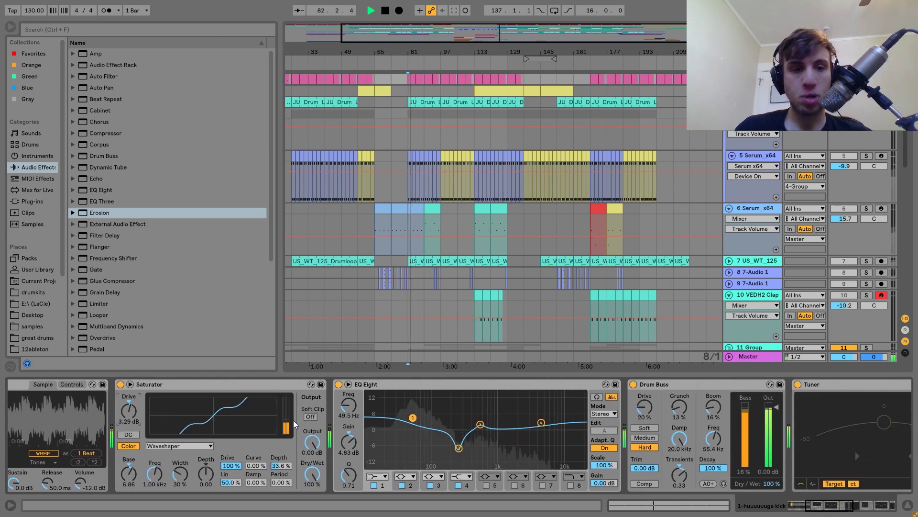
{"action": "scroll", "coordinate": [294, 420], "scroll_direction": "up", "scroll_amount": 1}
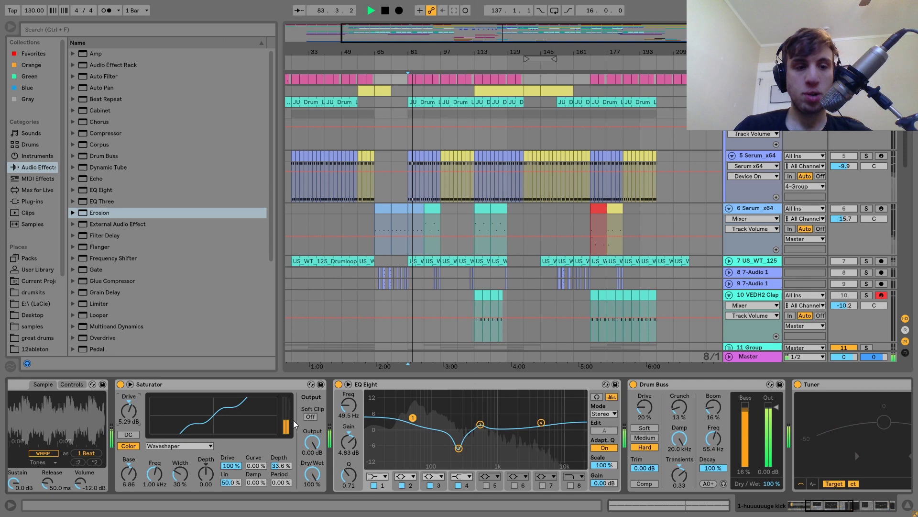
{"action": "key", "text": "space"}
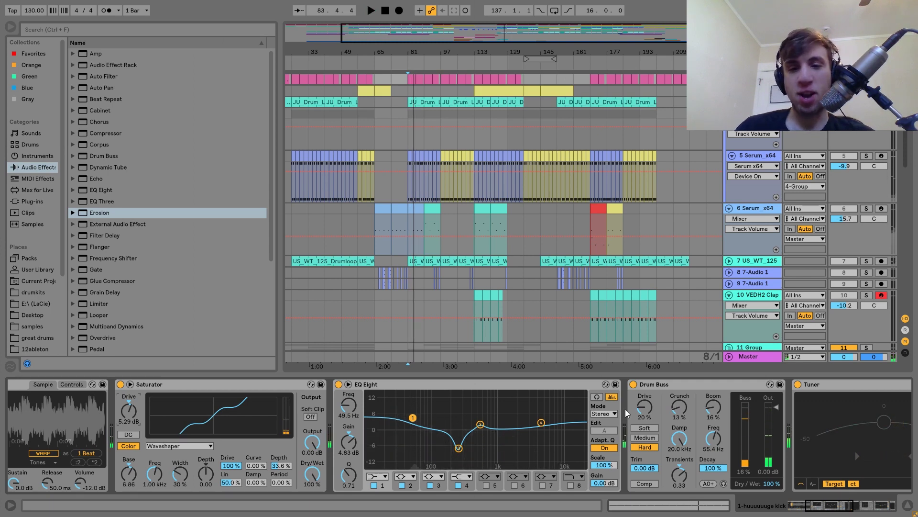
{"action": "key", "text": "space"}
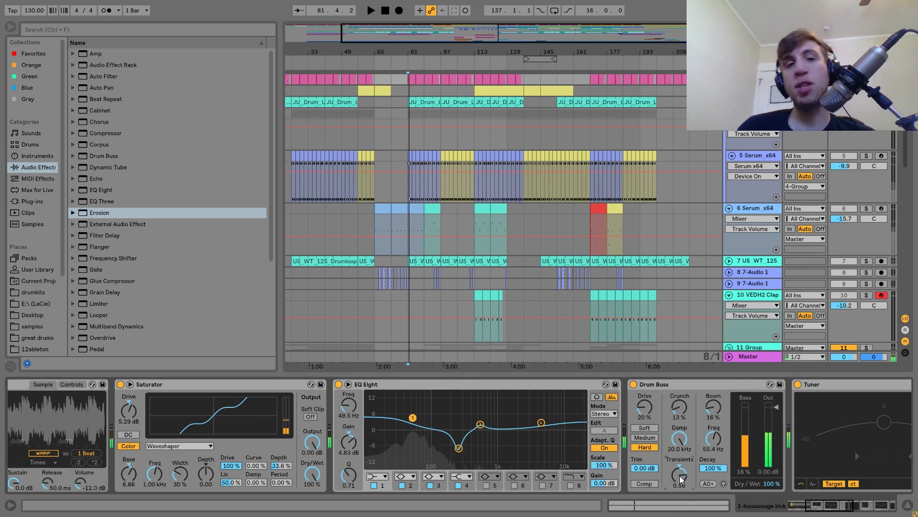
Step: With 6 Serum_x64 soloed from bar 65, raise its Drum Buss Drive from 29% to about 71%, then unsolo
{"action": "left_click", "coordinate": [751, 123]}
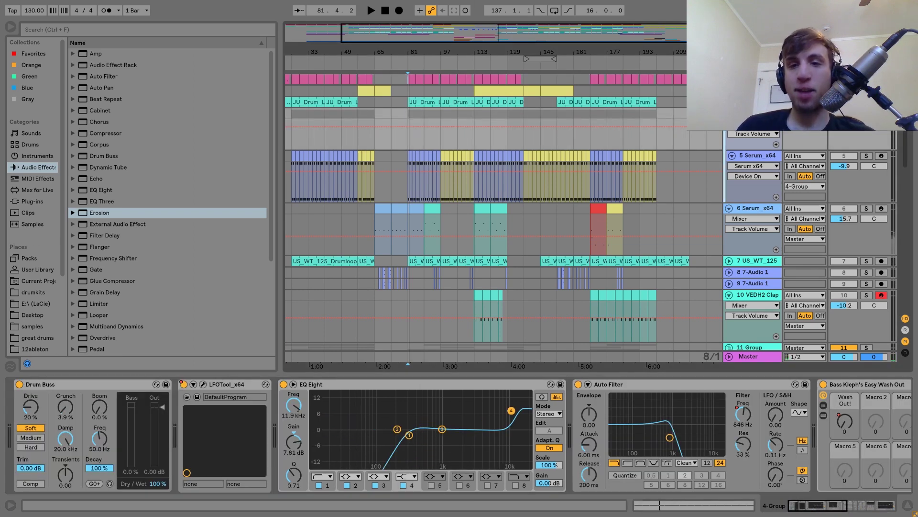
{"action": "scroll", "coordinate": [502, 215], "scroll_direction": "down", "scroll_amount": 2}
{"action": "left_click", "coordinate": [865, 184]}
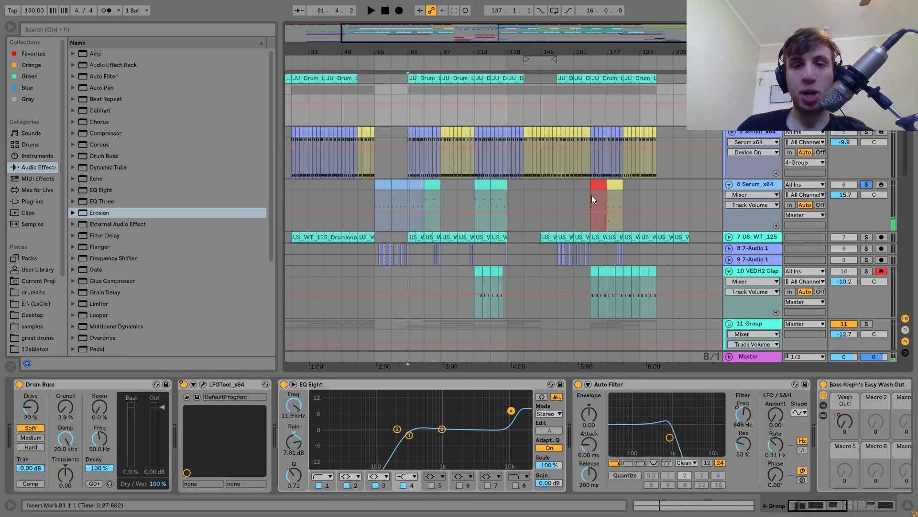
{"action": "left_click", "coordinate": [382, 189]}
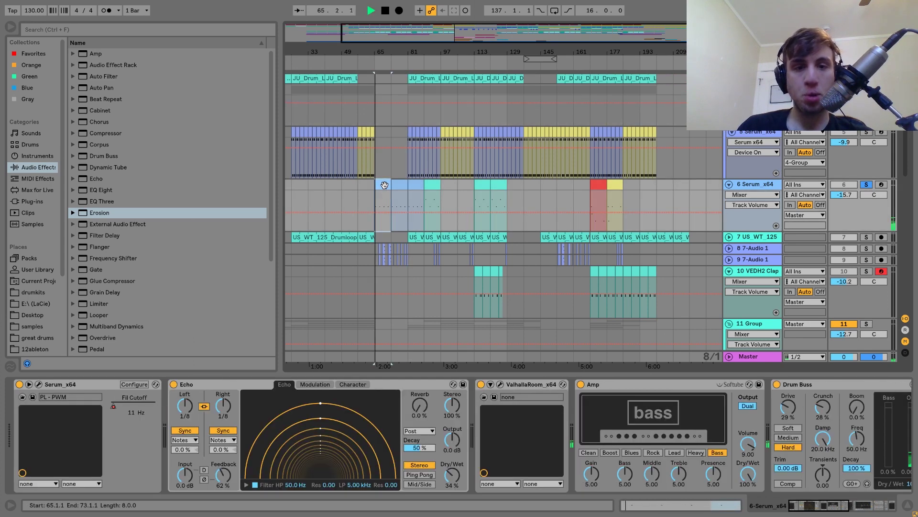
{"action": "key", "text": "space"}
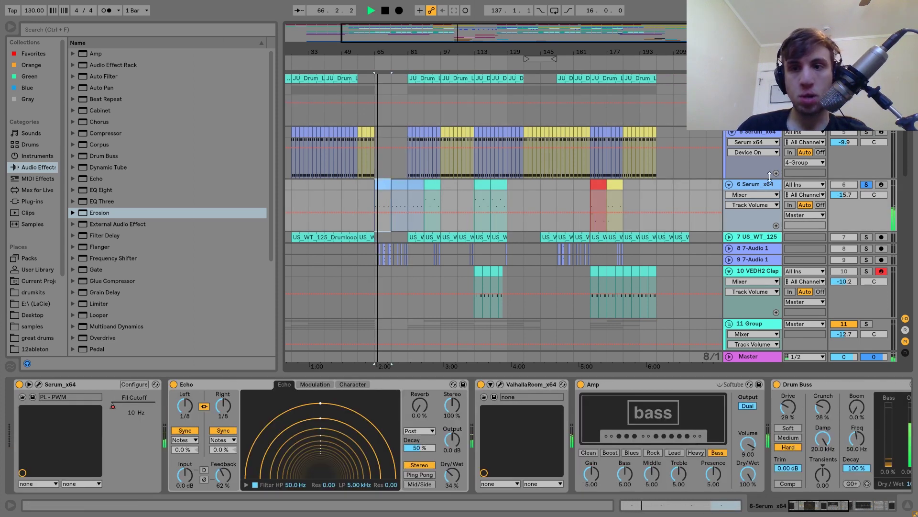
{"action": "scroll", "coordinate": [397, 435], "scroll_direction": "down", "scroll_amount": 3}
{"action": "scroll", "coordinate": [398, 432], "scroll_direction": "down", "scroll_amount": 10}
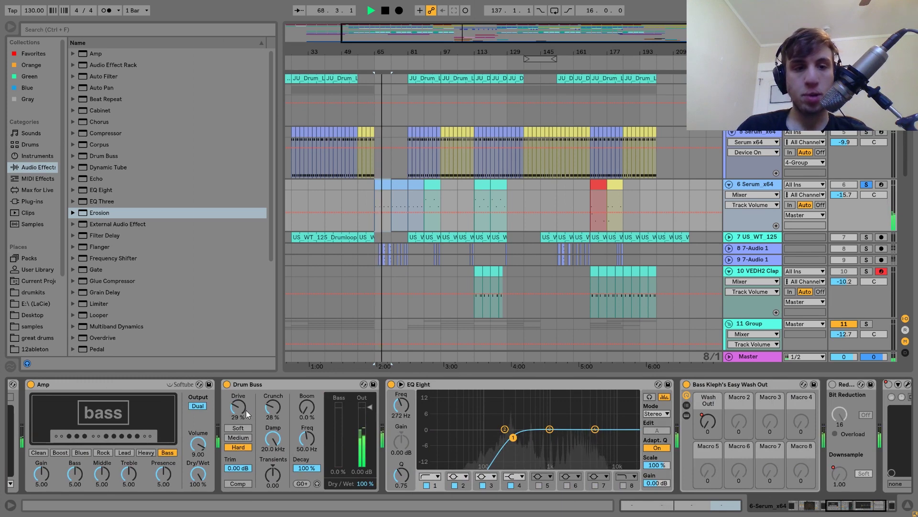
{"action": "left_click_drag", "start_coordinate": [239, 407], "coordinate": [239, 385]}
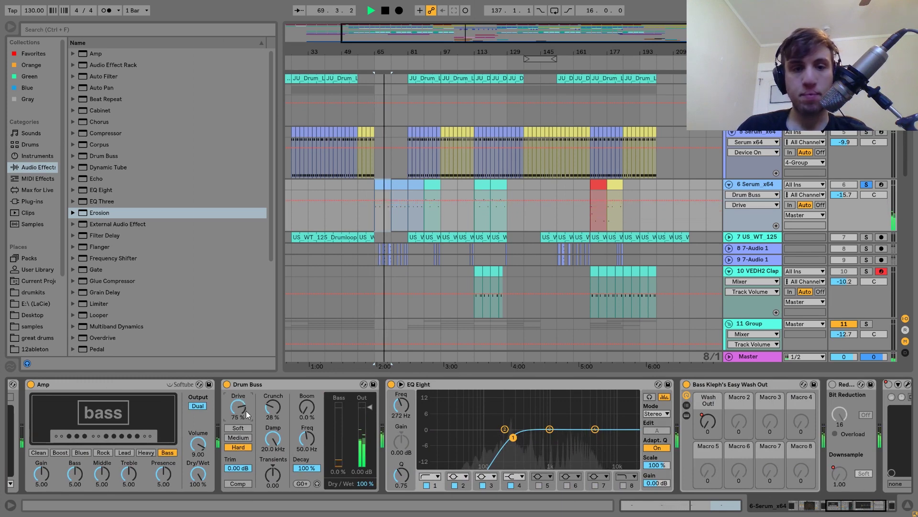
{"action": "key", "text": "space"}
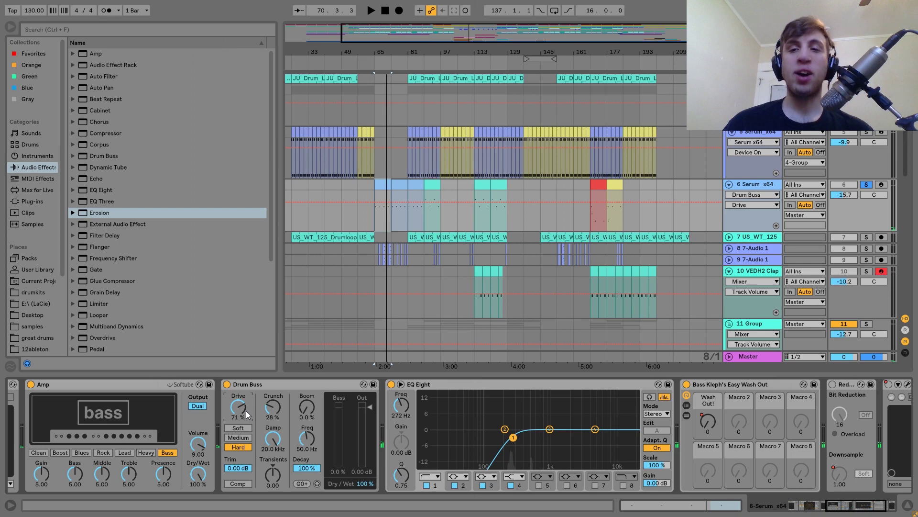
{"action": "left_click", "coordinate": [866, 184]}
{"action": "scroll", "coordinate": [865, 183], "scroll_direction": "up", "scroll_amount": 1}
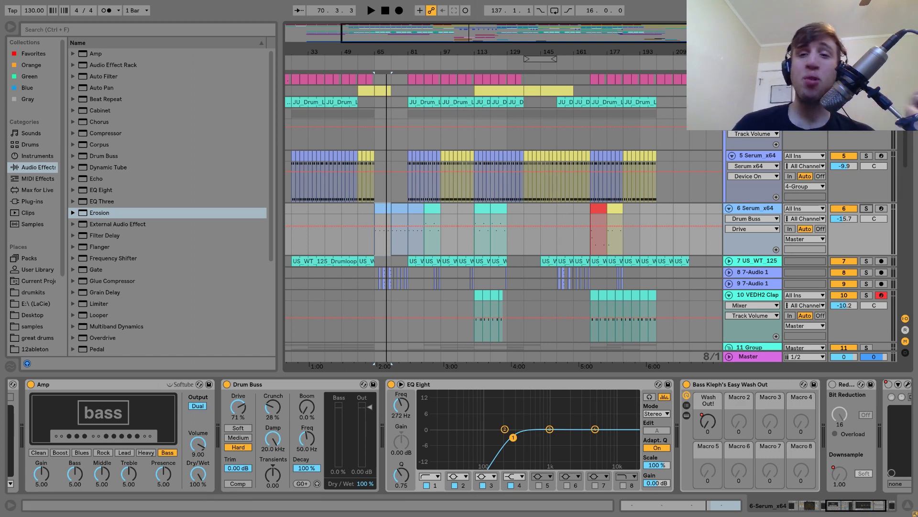
{"action": "scroll", "coordinate": [502, 229], "scroll_direction": "down", "scroll_amount": 5}
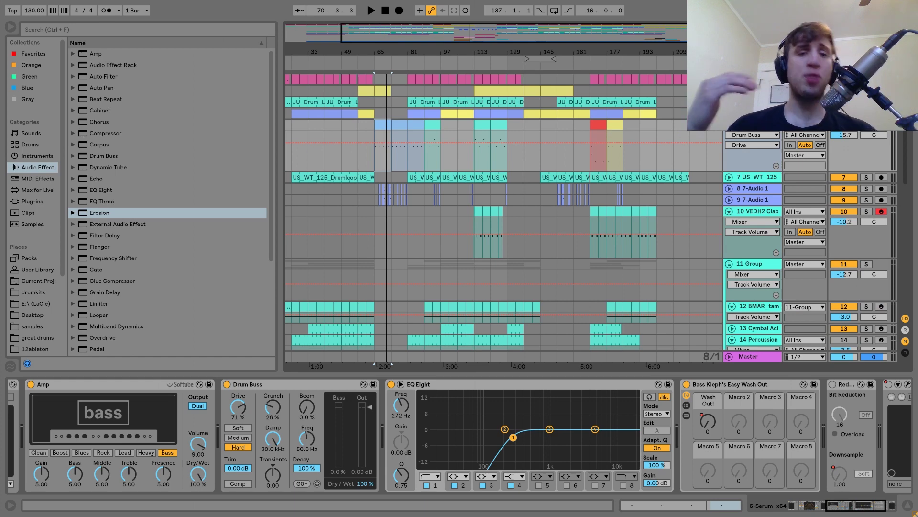
Step: Fold the 11 Group track, solo it, and audition the drums from bar 89
{"action": "left_click", "coordinate": [750, 264]}
{"action": "left_click", "coordinate": [729, 263]}
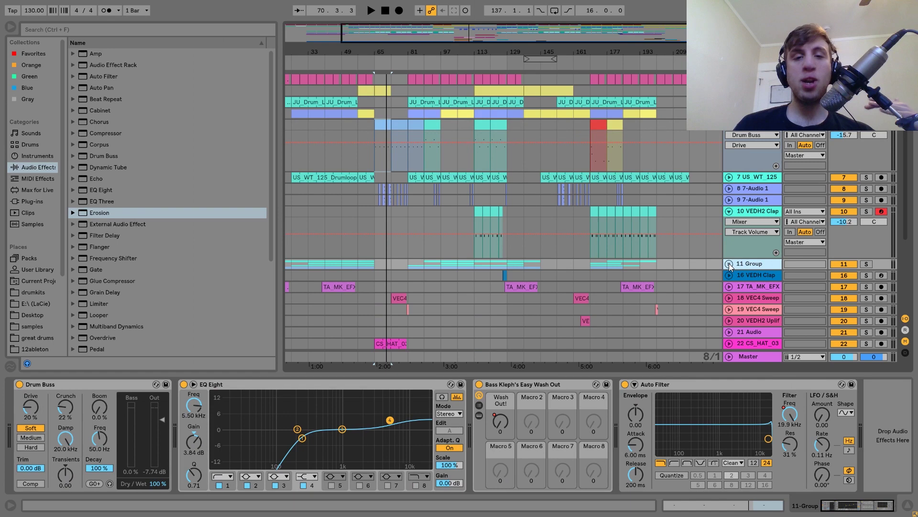
{"action": "left_click", "coordinate": [423, 264]}
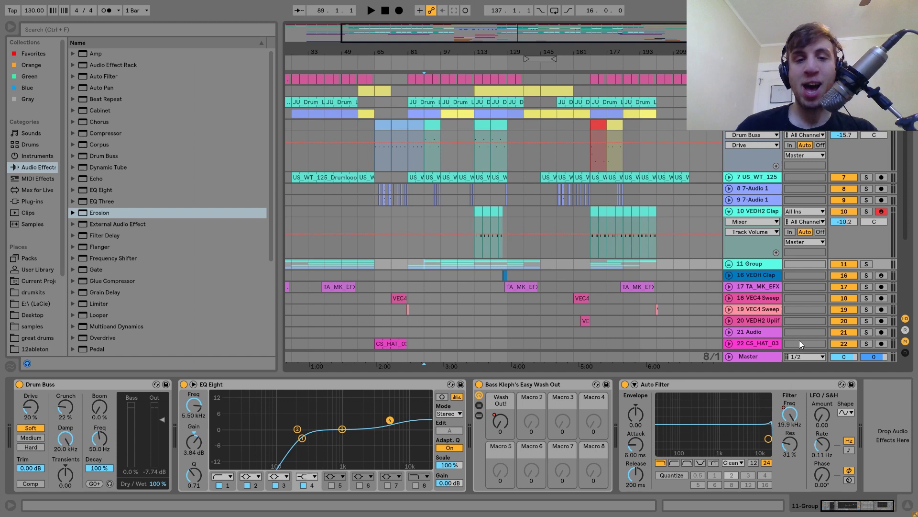
{"action": "key", "text": "space"}
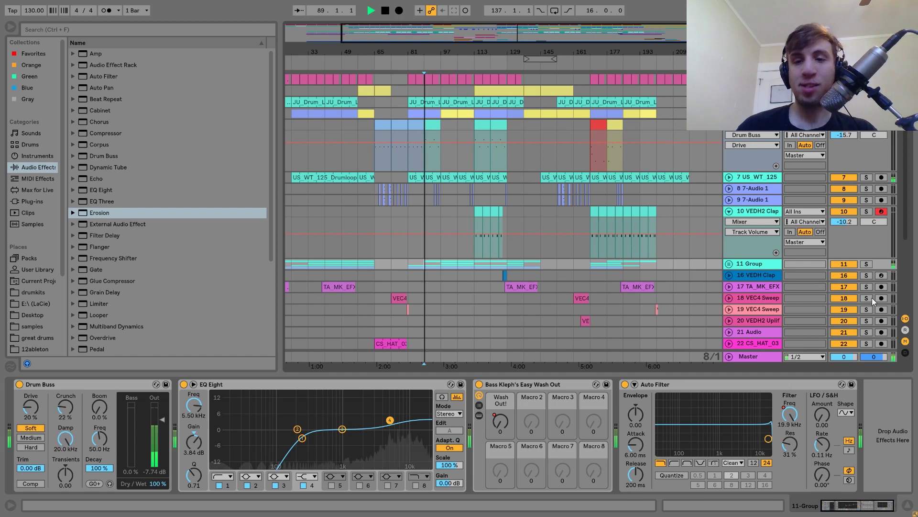
{"action": "left_click", "coordinate": [866, 264]}
{"action": "key", "text": "space"}
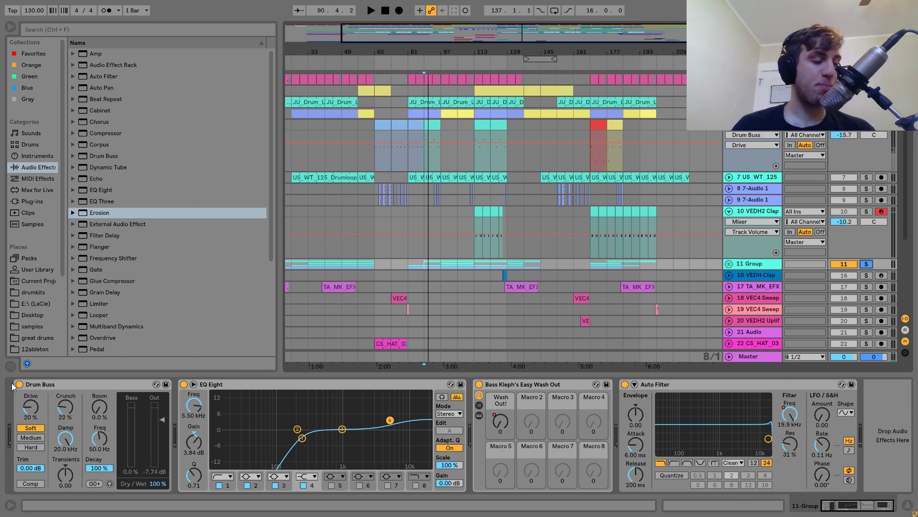
{"action": "key", "text": "space"}
Step: Switch the 11 Group Drum Buss drive mode to Hard, then return the play position to bar 65
{"action": "left_click", "coordinate": [34, 447]}
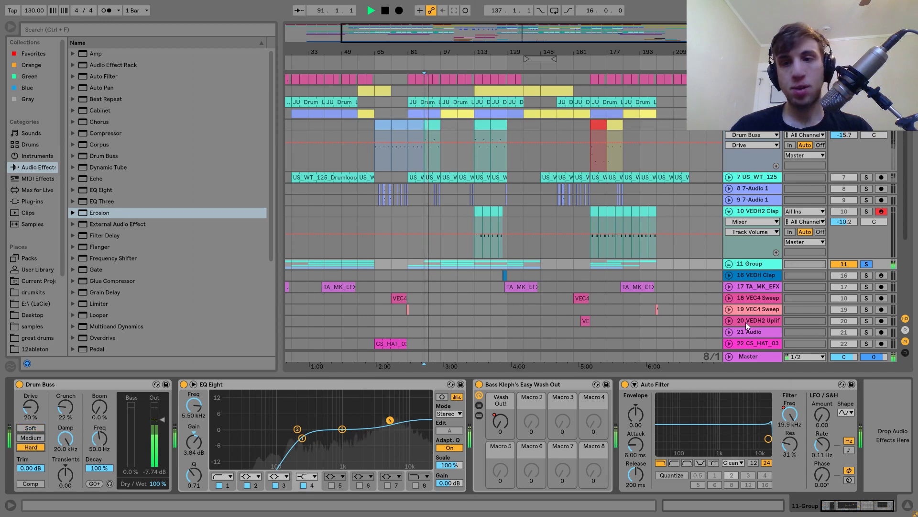
{"action": "scroll", "coordinate": [866, 263], "scroll_direction": "down", "scroll_amount": 3}
{"action": "scroll", "coordinate": [866, 265], "scroll_direction": "down", "scroll_amount": 2}
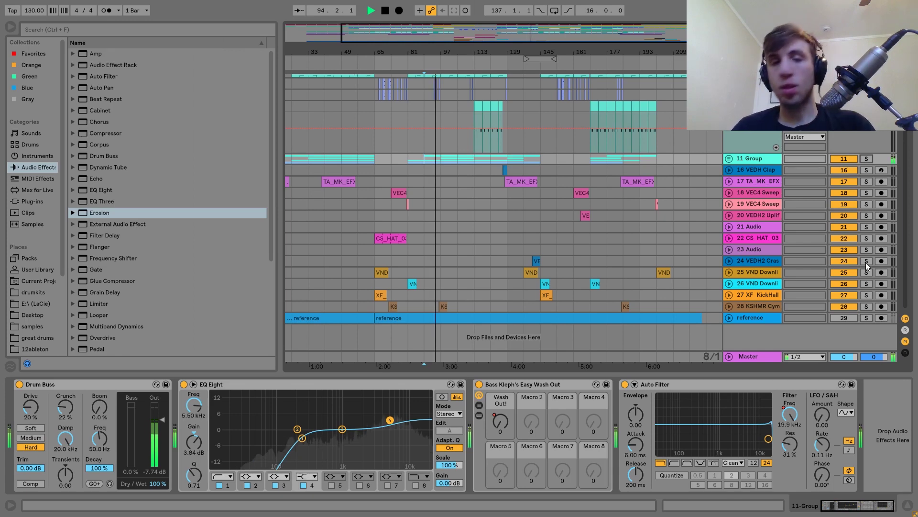
{"action": "scroll", "coordinate": [867, 266], "scroll_direction": "up", "scroll_amount": 3}
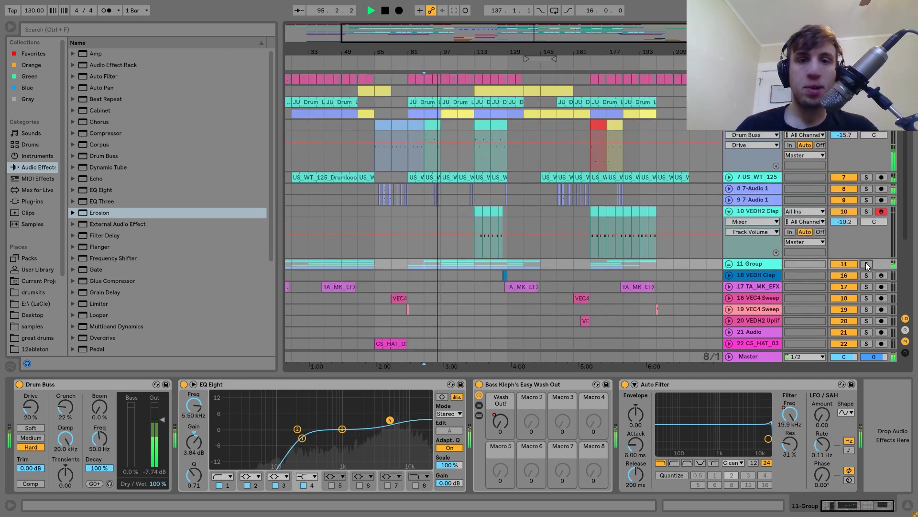
{"action": "scroll", "coordinate": [866, 264], "scroll_direction": "up", "scroll_amount": 2}
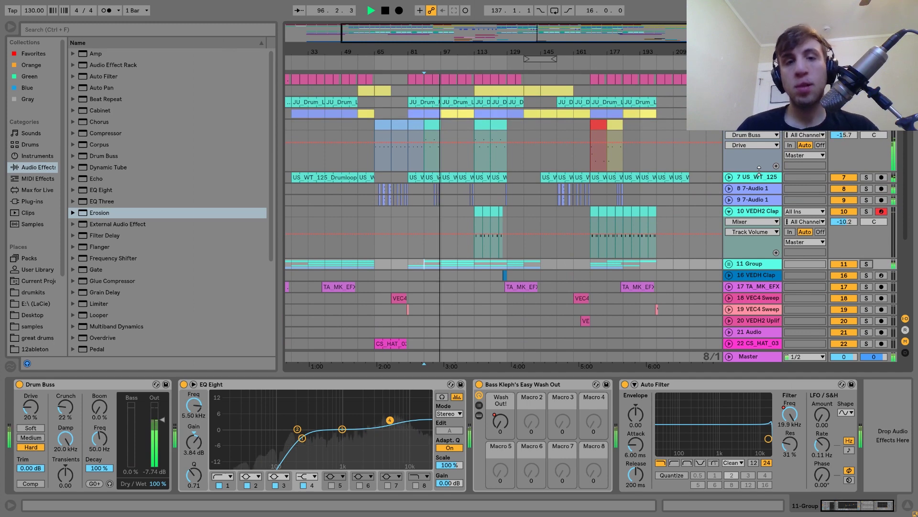
{"action": "key", "text": "space"}
{"action": "left_click", "coordinate": [380, 112]}
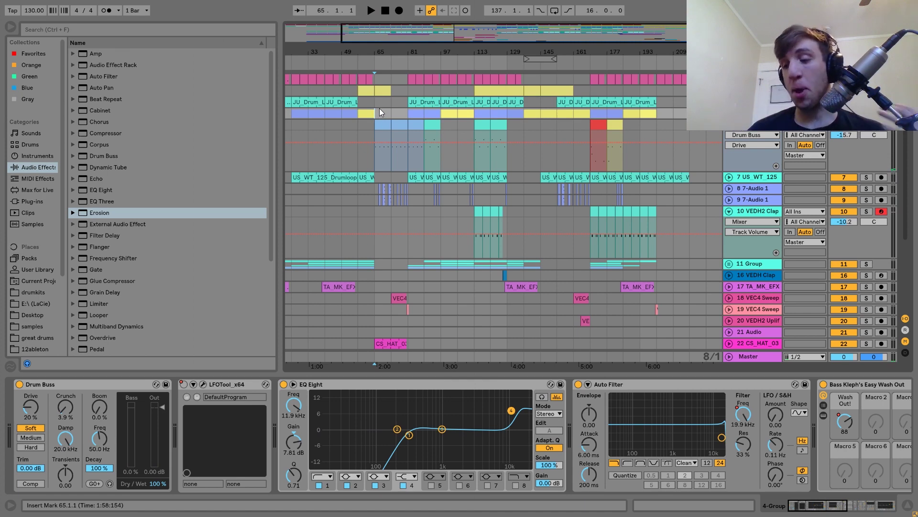
Step: Locate the VND Downlifter 23 clip at bar 81 and audition it, placing play positions at bars 80 and 85
{"action": "scroll", "coordinate": [535, 328], "scroll_direction": "down", "scroll_amount": 5}
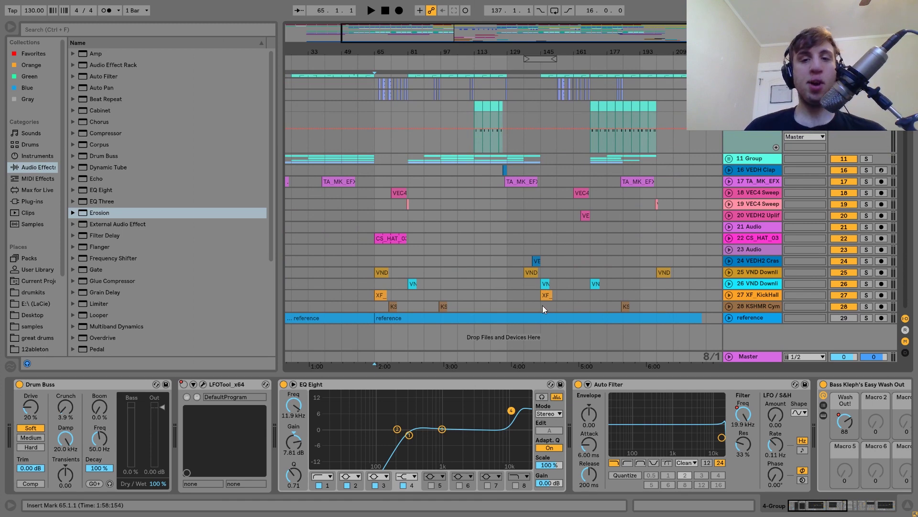
{"action": "left_click", "coordinate": [527, 283]}
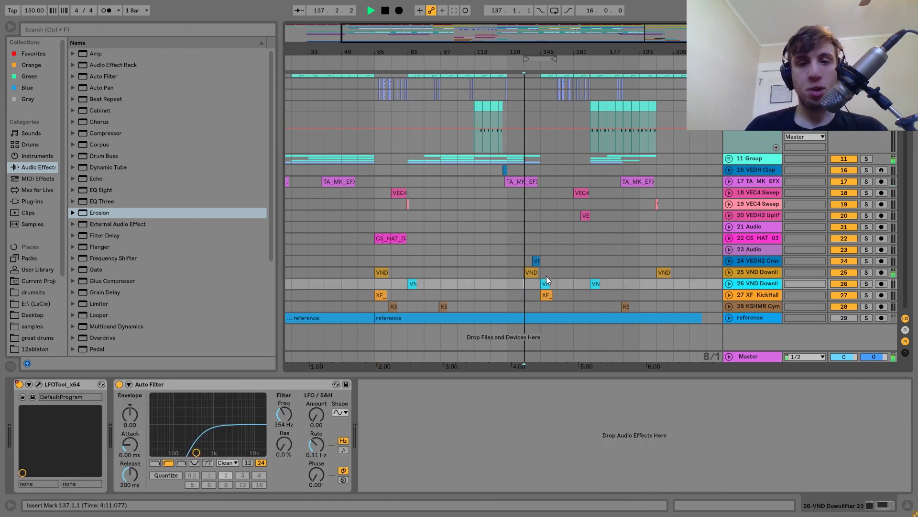
{"action": "left_click", "coordinate": [544, 293]}
{"action": "key", "text": "space"}
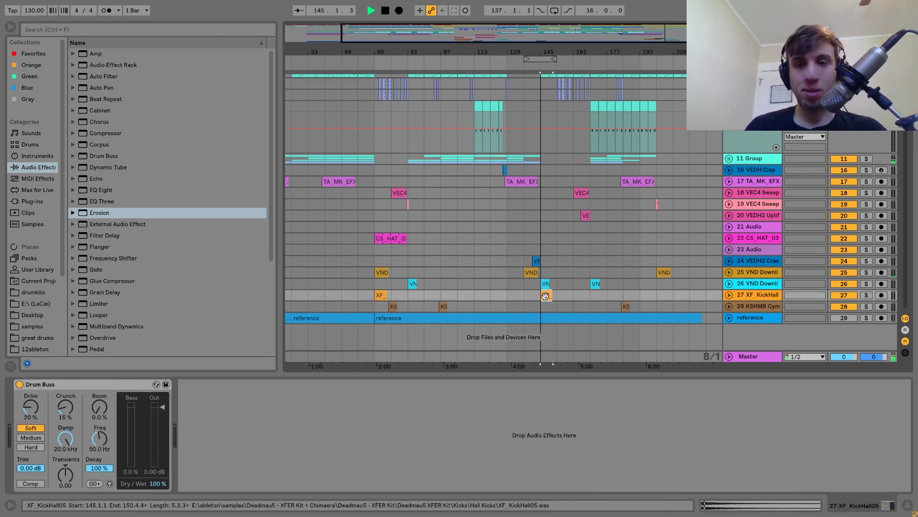
{"action": "left_click", "coordinate": [414, 284]}
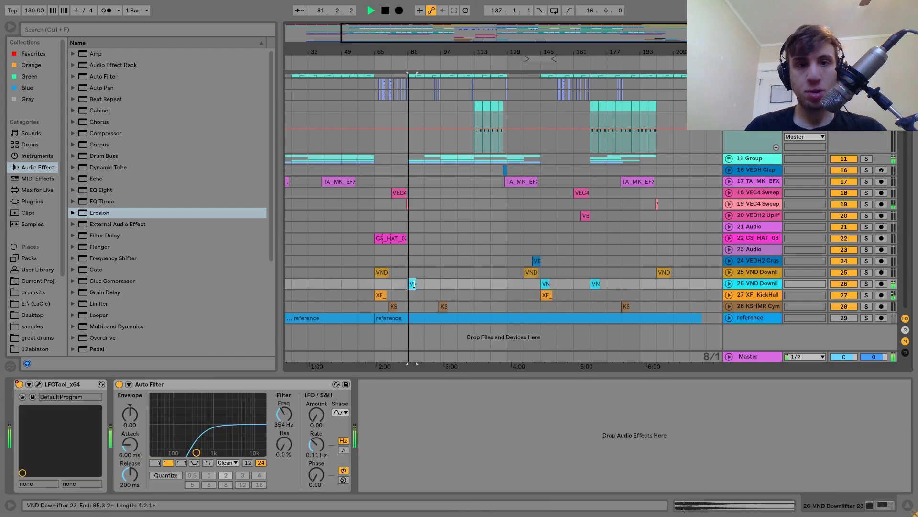
{"action": "scroll", "coordinate": [414, 284], "scroll_direction": "up", "scroll_amount": 5}
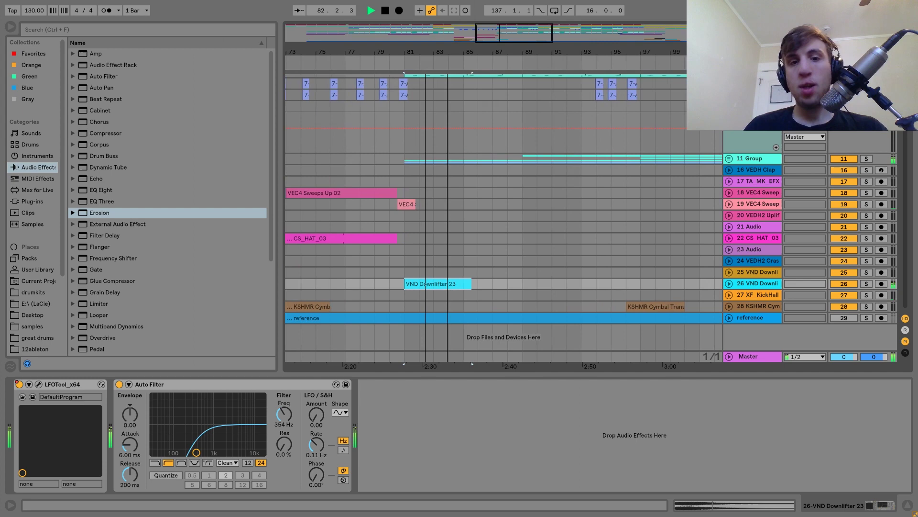
{"action": "key", "text": "space"}
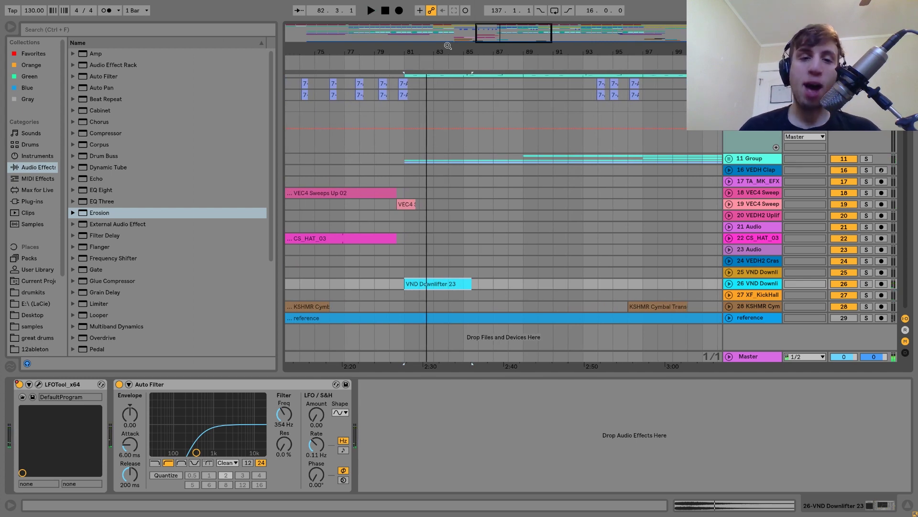
{"action": "left_click", "coordinate": [394, 161]}
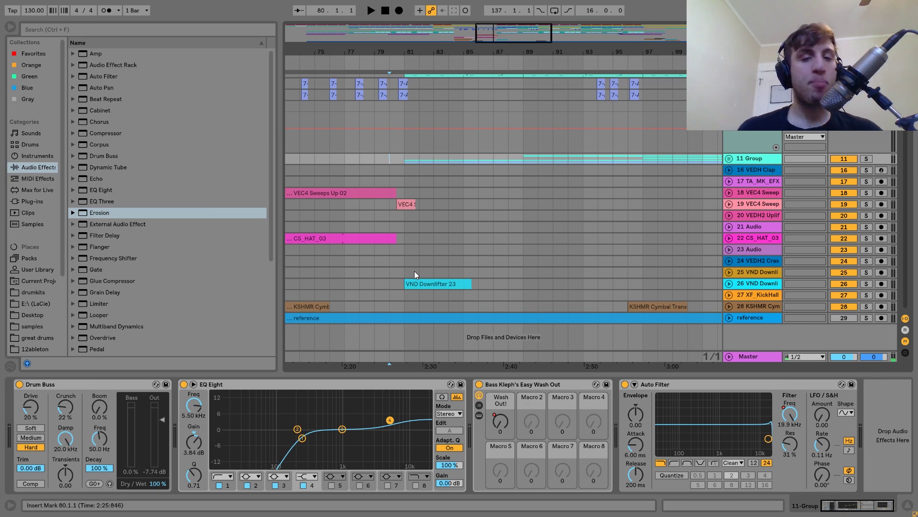
{"action": "left_click", "coordinate": [464, 270]}
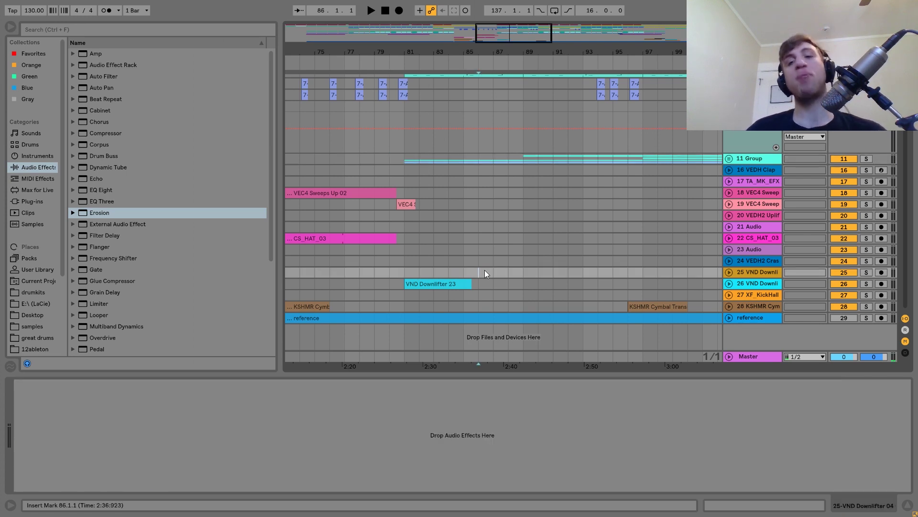
{"action": "key", "text": "Tab"}
{"action": "key", "text": "space"}
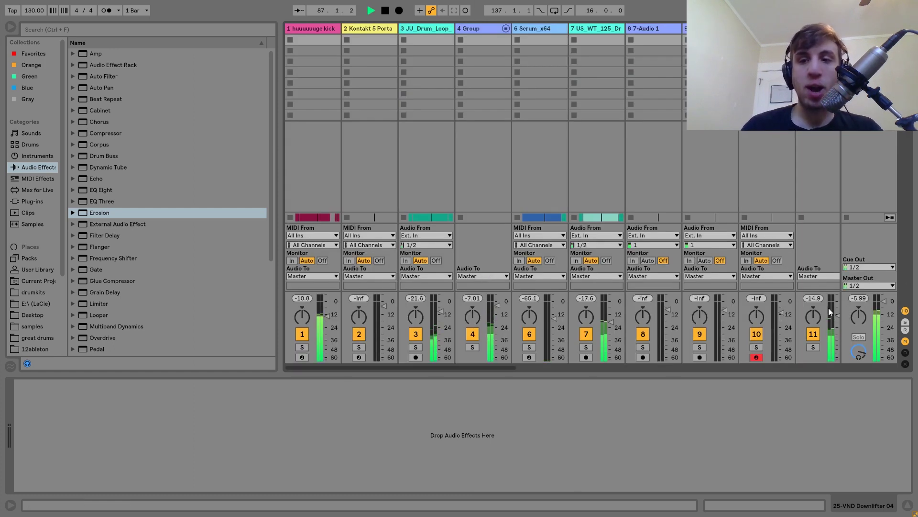
{"action": "key", "text": "space"}
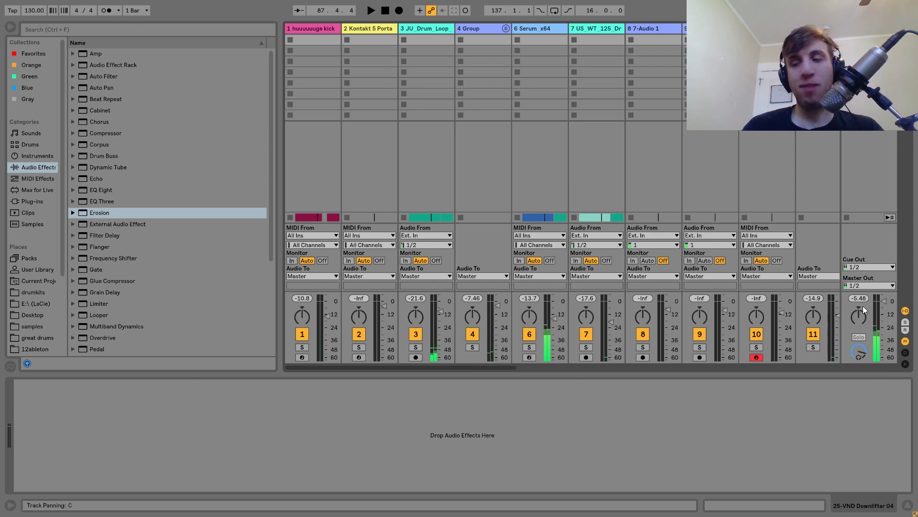
{"action": "key", "text": "space"}
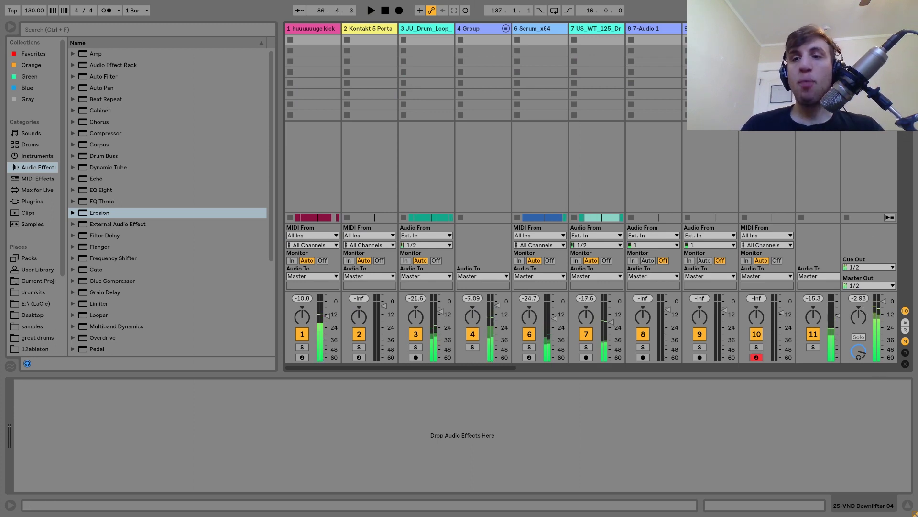
{"action": "key", "text": "Tab"}
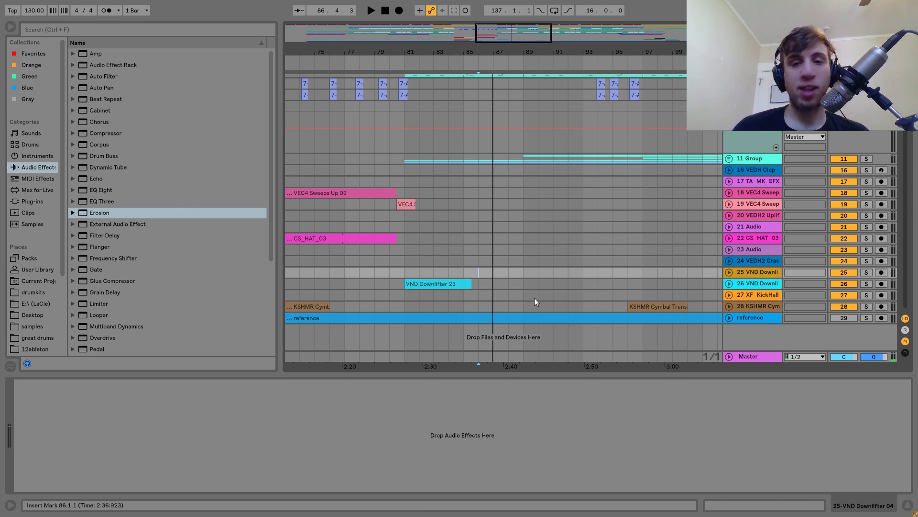
{"action": "left_click", "coordinate": [640, 291]}
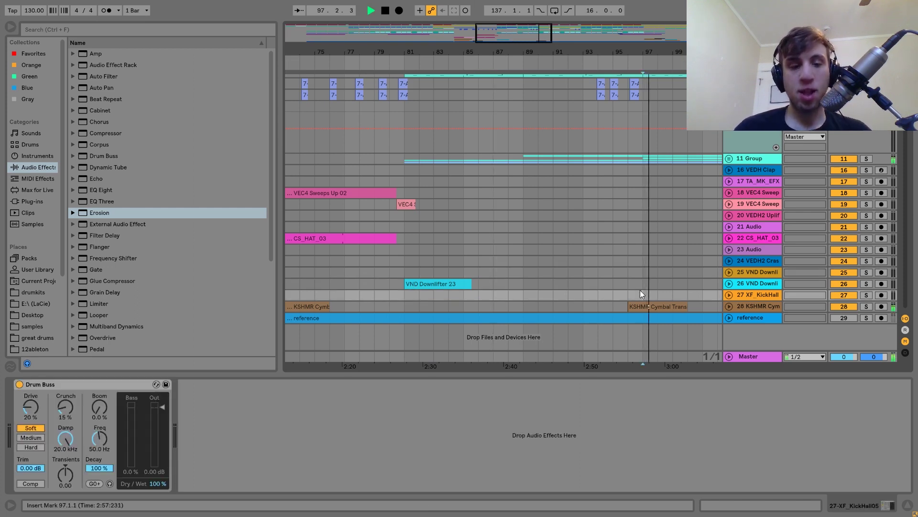
{"action": "key", "text": "Tab"}
{"action": "key", "text": "space"}
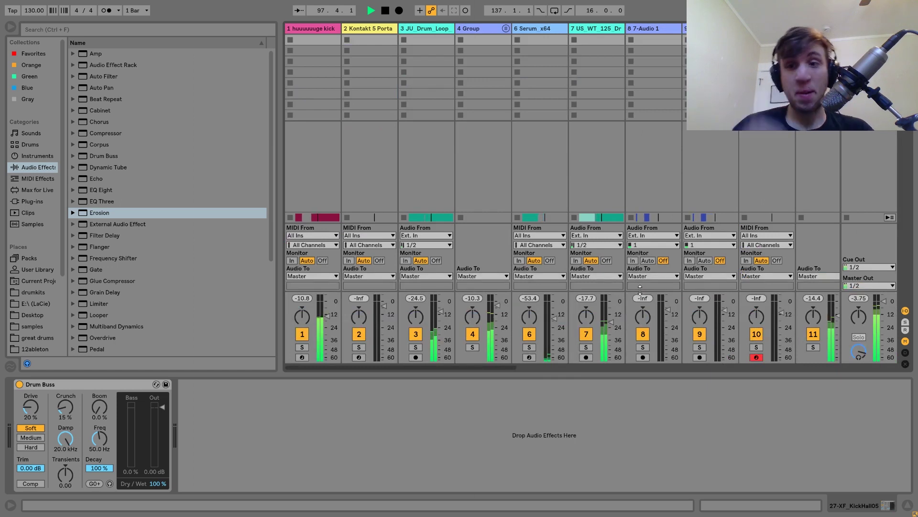
{"action": "key", "text": "space"}
{"action": "key", "text": "Tab"}
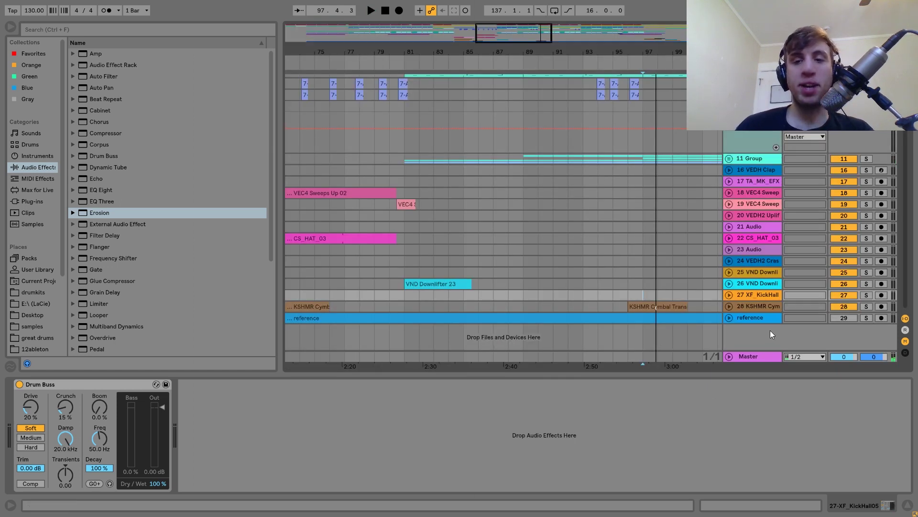
Step: Expand the 28 KSHMR Cymbal Transition track and compare its level in the mixer during playback from bar 97
{"action": "left_click", "coordinate": [730, 306]}
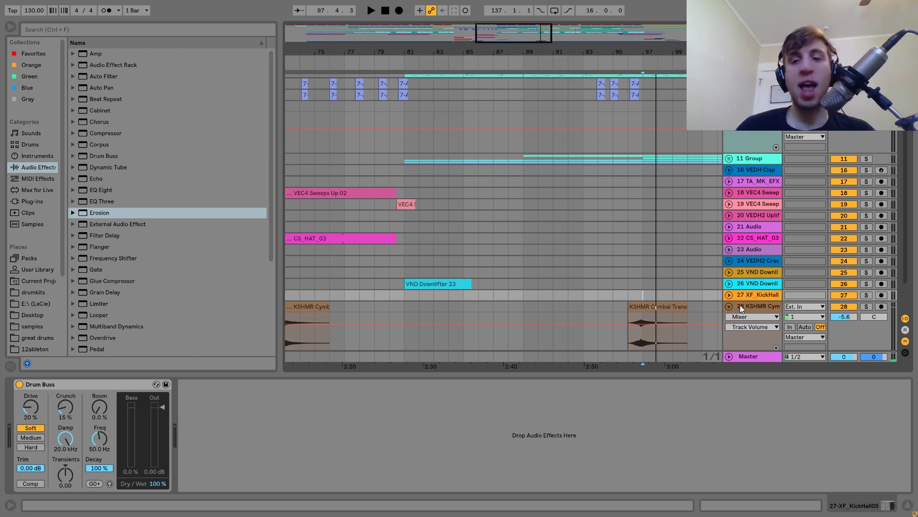
{"action": "left_click", "coordinate": [739, 305]}
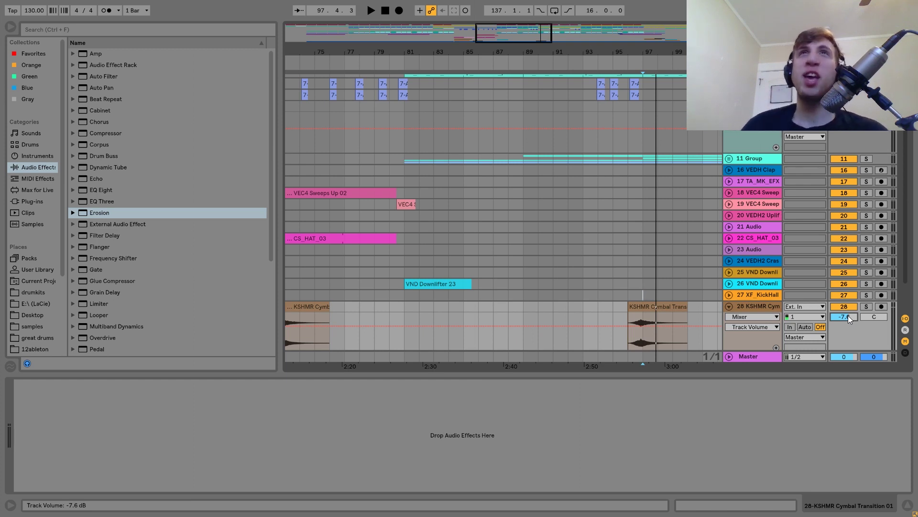
{"action": "key", "text": "space"}
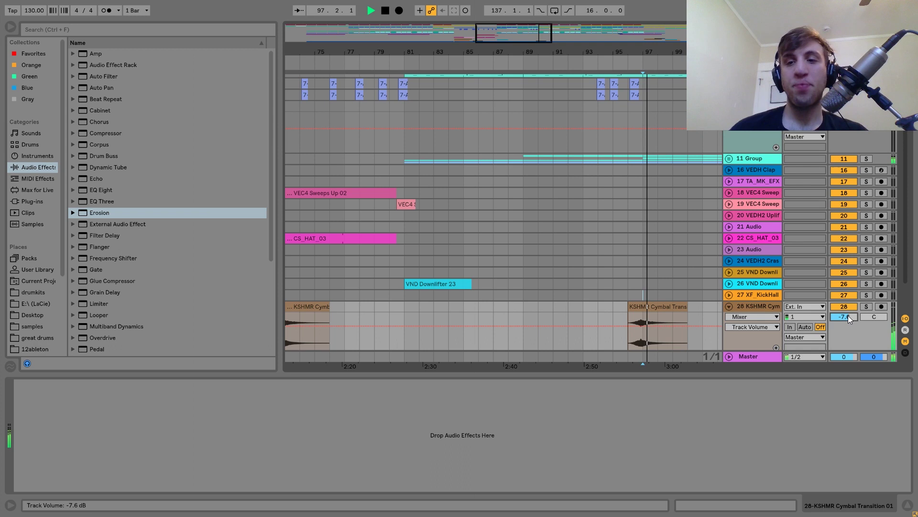
{"action": "key", "text": "Tab"}
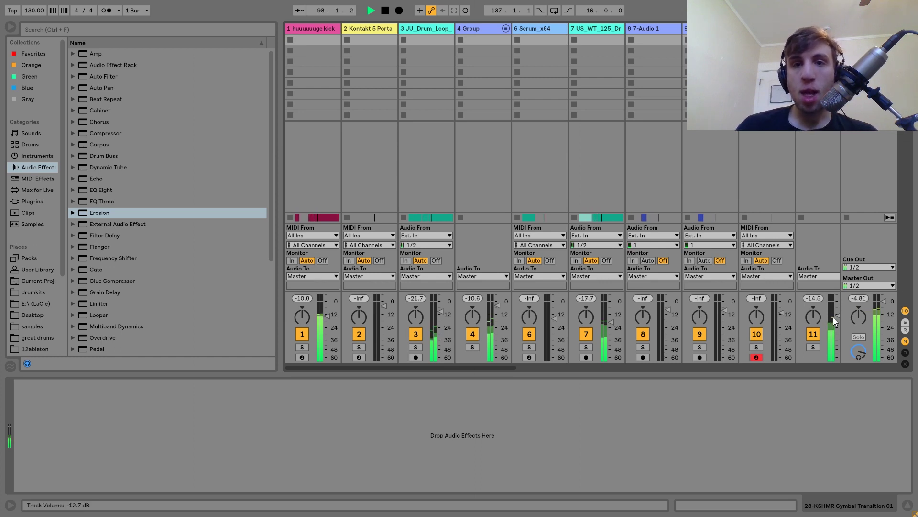
{"action": "key", "text": "Tab"}
{"action": "key", "text": "space"}
Step: Set the KSHMR Cymbal Transition volume to -6.6 dB, audition it, and place the play start at bar 80
{"action": "scroll", "coordinate": [840, 318], "scroll_direction": "up", "scroll_amount": 2}
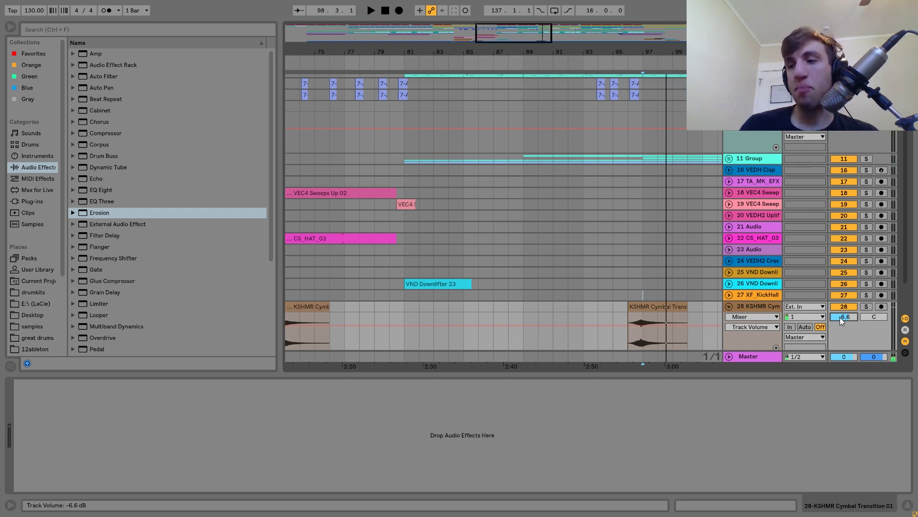
{"action": "key", "text": "space"}
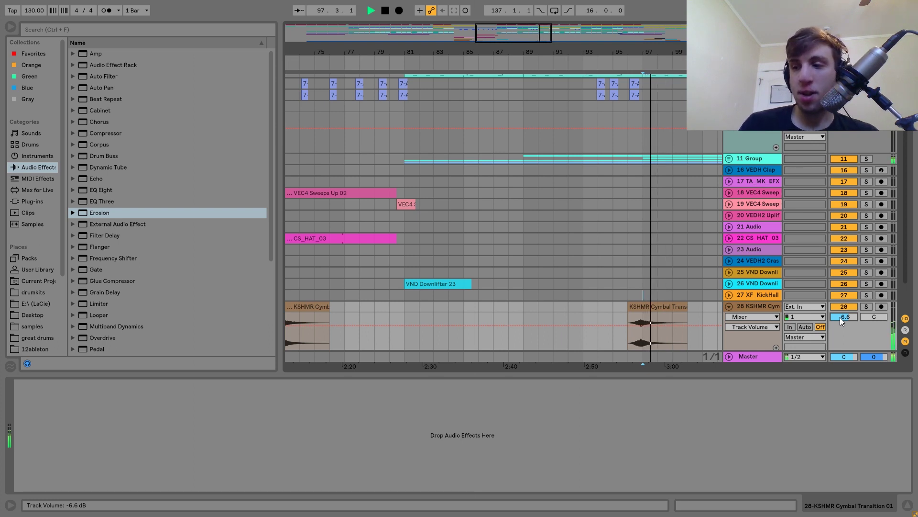
{"action": "key", "text": "space"}
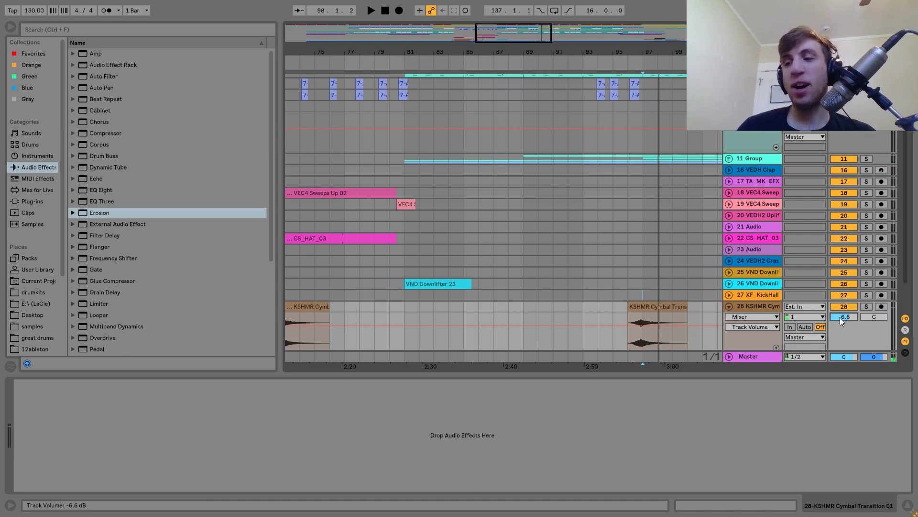
{"action": "key", "text": "space"}
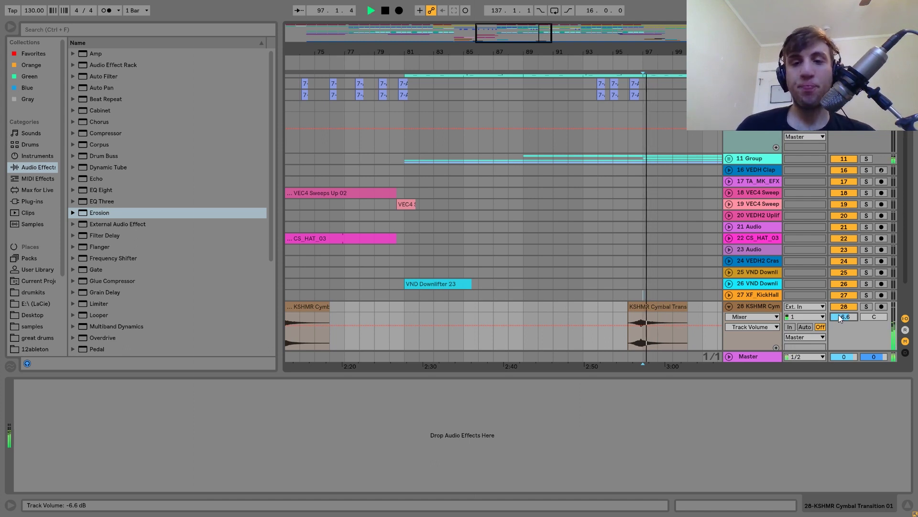
{"action": "left_click", "coordinate": [749, 308]}
{"action": "key", "text": "space"}
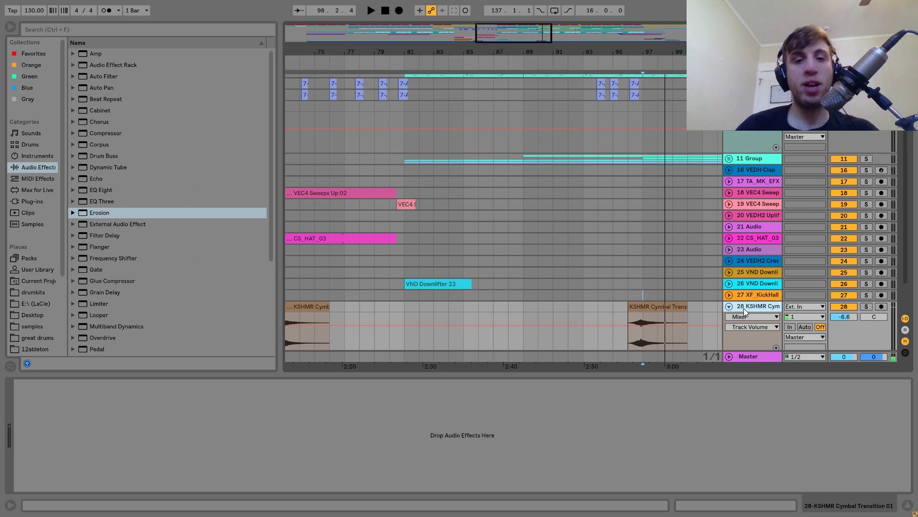
{"action": "left_click", "coordinate": [389, 306]}
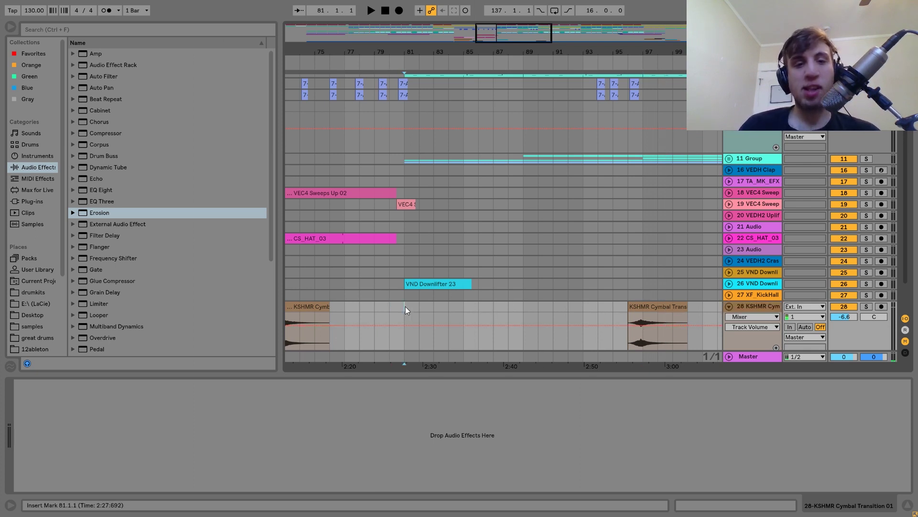
Step: Compare the transition-track levels in the Session mixer during playback
{"action": "key", "text": "Tab"}
{"action": "key", "text": "space"}
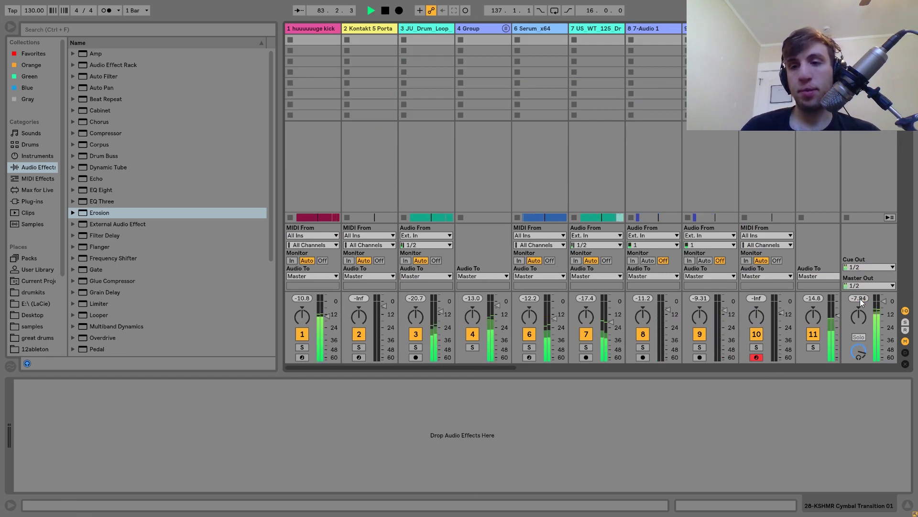
{"action": "key", "text": "Tab"}
{"action": "key", "text": "space"}
Step: Set the expanded 26 VND Downlifter track to -18.8 dB, checking in the mixer, and zoom the arrangement out
{"action": "left_click", "coordinate": [729, 283]}
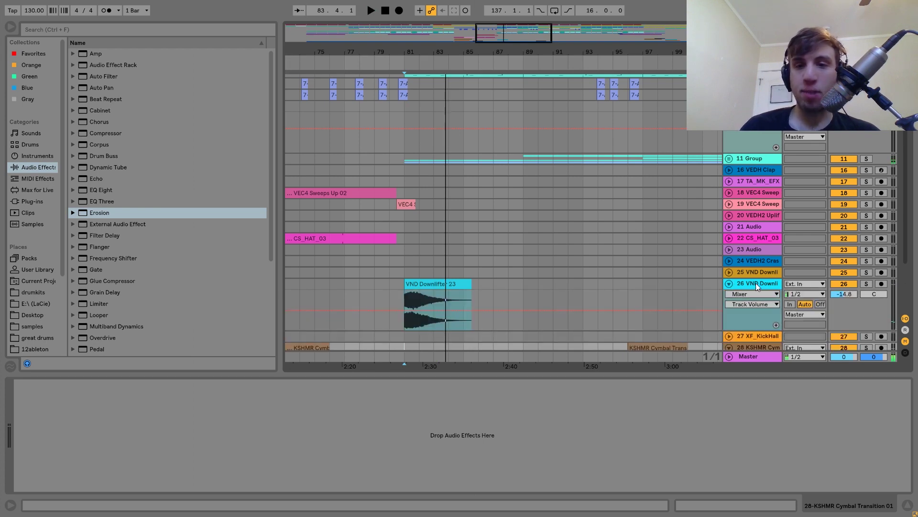
{"action": "left_click", "coordinate": [756, 283]}
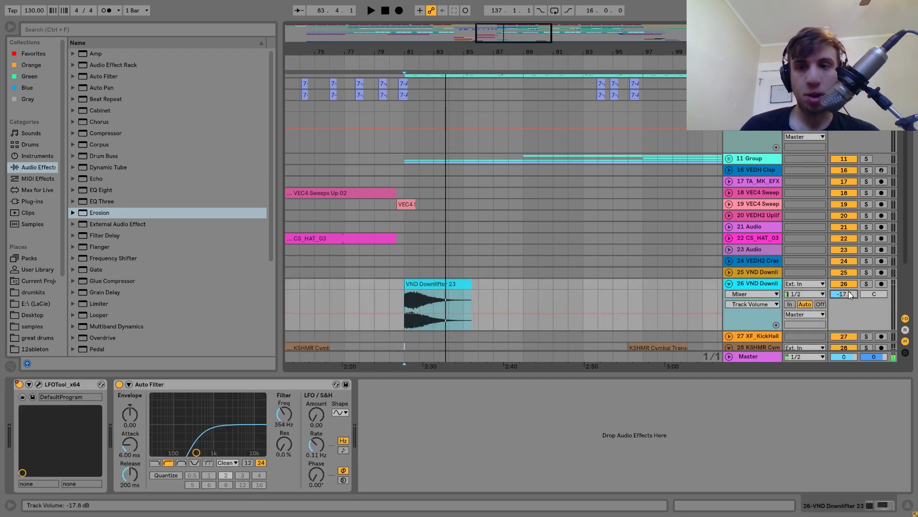
{"action": "key", "text": "space"}
{"action": "key", "text": "Tab"}
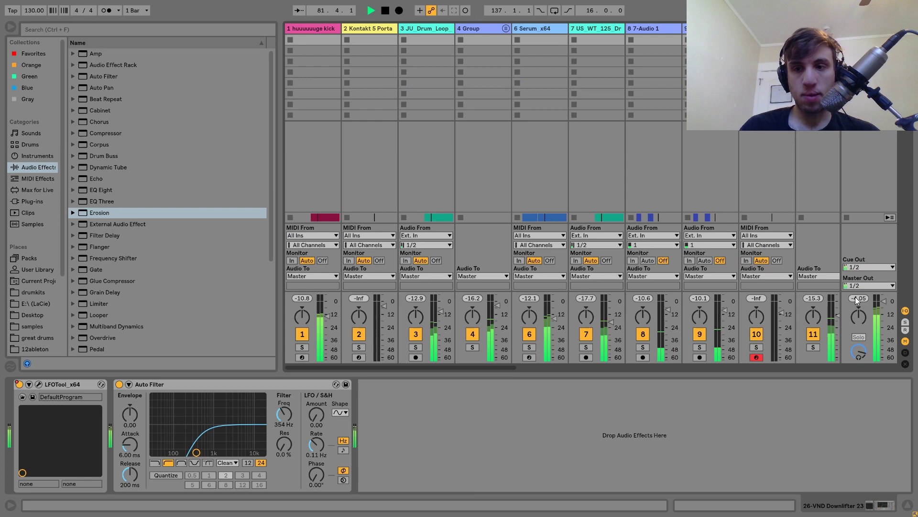
{"action": "key", "text": "Tab"}
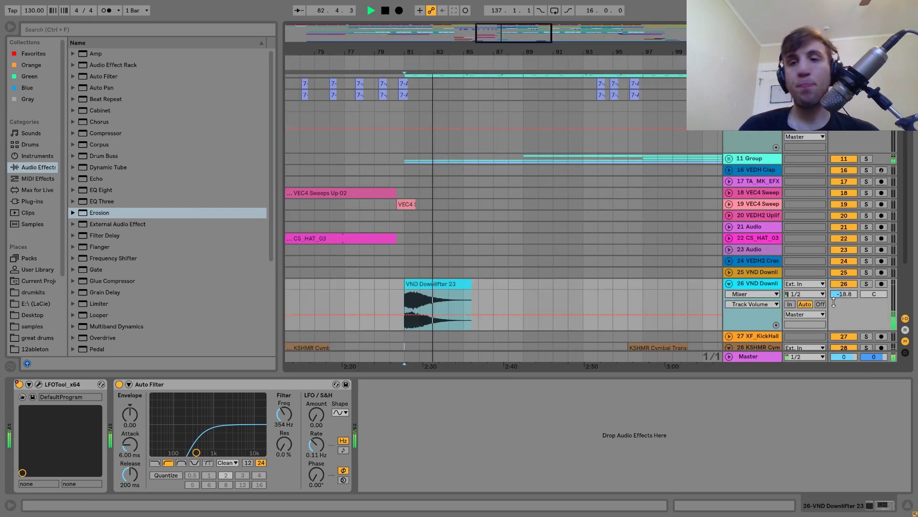
{"action": "mouse_move", "coordinate": [521, 61]}
{"action": "left_mouse_down"}
{"action": "mouse_move", "coordinate": [521, 47]}
{"action": "mouse_move", "coordinate": [469, 122]}
{"action": "left_mouse_up"}
{"action": "key", "text": "space"}
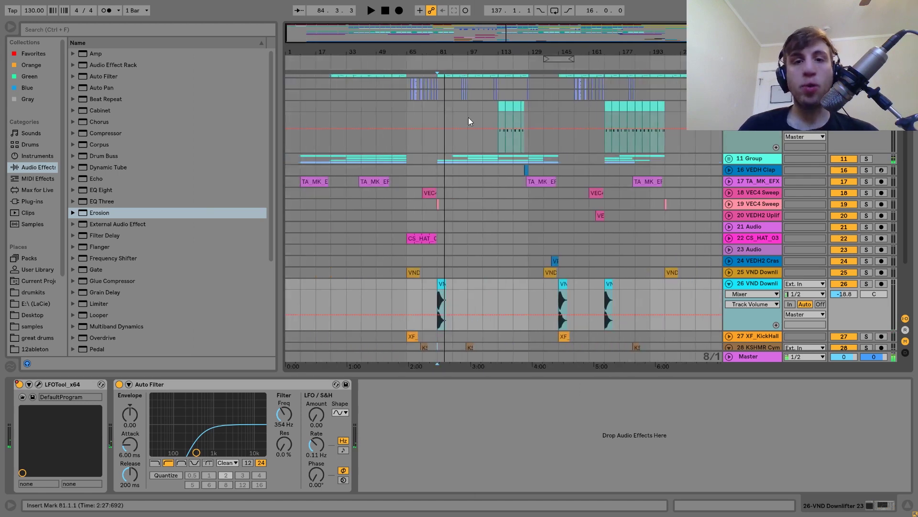
Step: Select the 10 VEDH2 Clap clip at bar 65 to show its sampler, Echo and Drum Buss devices
{"action": "scroll", "coordinate": [469, 121], "scroll_direction": "up", "scroll_amount": 5}
{"action": "left_click", "coordinate": [412, 217]}
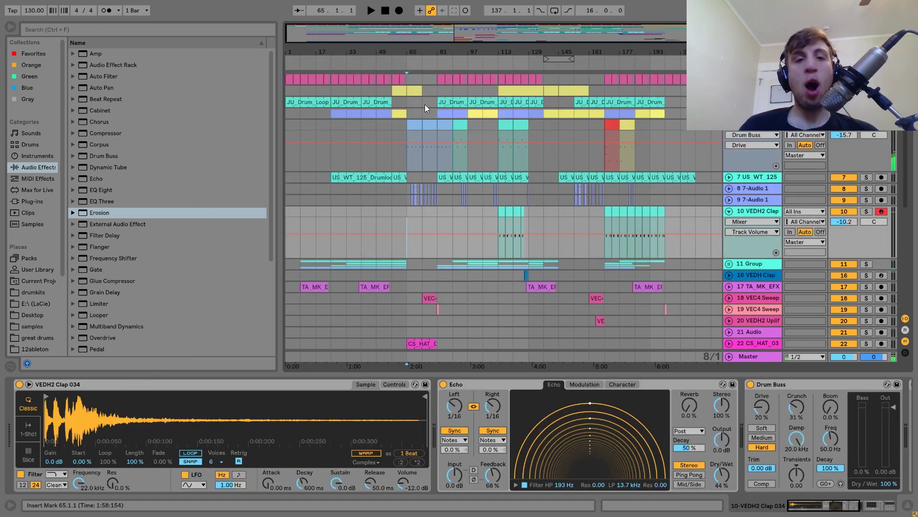
{"action": "scroll", "coordinate": [349, 220], "scroll_direction": "down", "scroll_amount": 5}
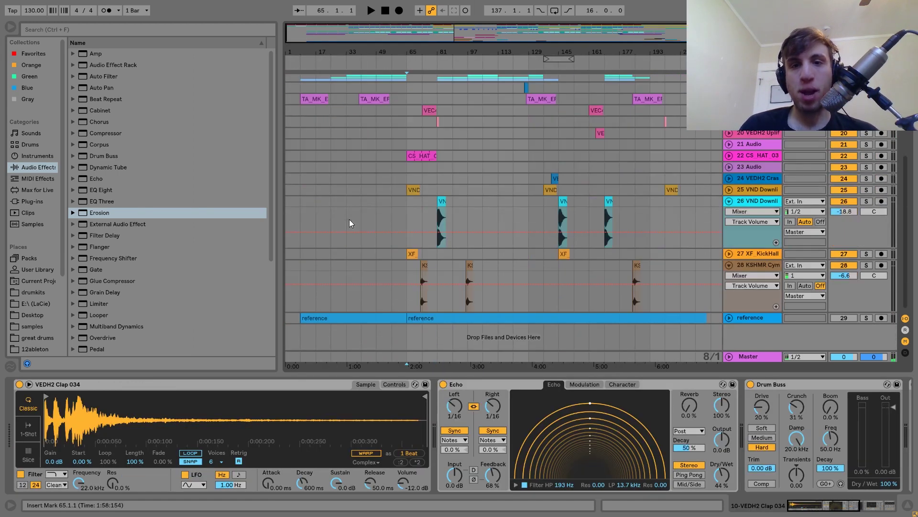
{"action": "scroll", "coordinate": [350, 221], "scroll_direction": "up", "scroll_amount": 5}
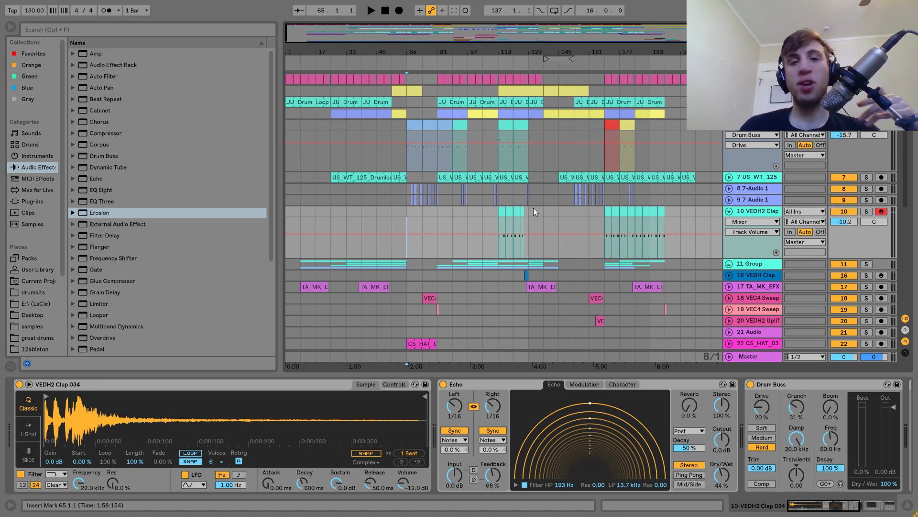
Step: Zoom to bars 127–129, select the VEDH Clap clip, expand its track and play from bar 126
{"action": "mouse_move", "coordinate": [527, 44]}
{"action": "left_mouse_down"}
{"action": "mouse_move", "coordinate": [528, 81]}
{"action": "mouse_move", "coordinate": [597, 353]}
{"action": "left_mouse_up"}
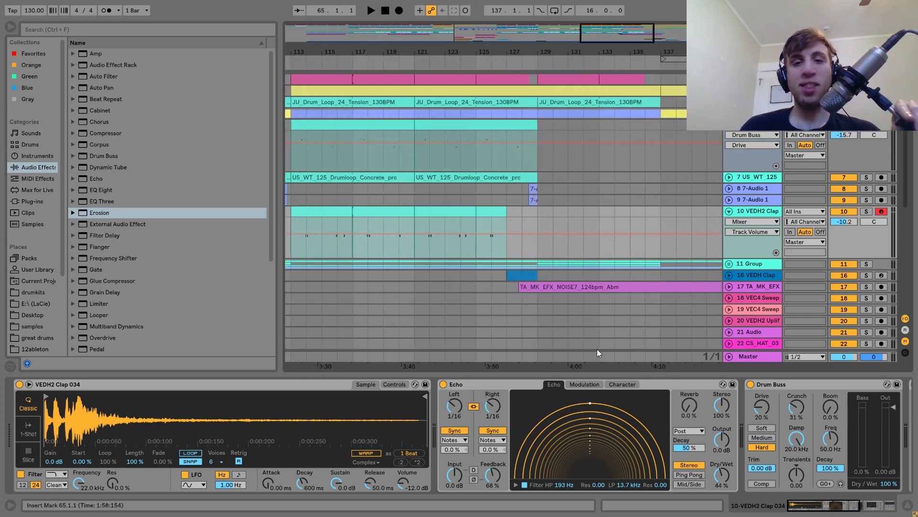
{"action": "left_click", "coordinate": [522, 271]}
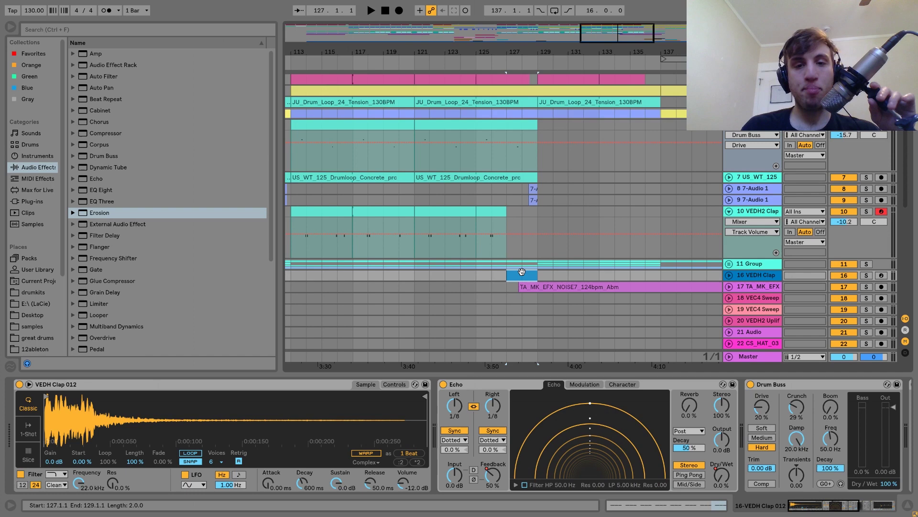
{"action": "left_click", "coordinate": [492, 274]}
{"action": "key", "text": "space"}
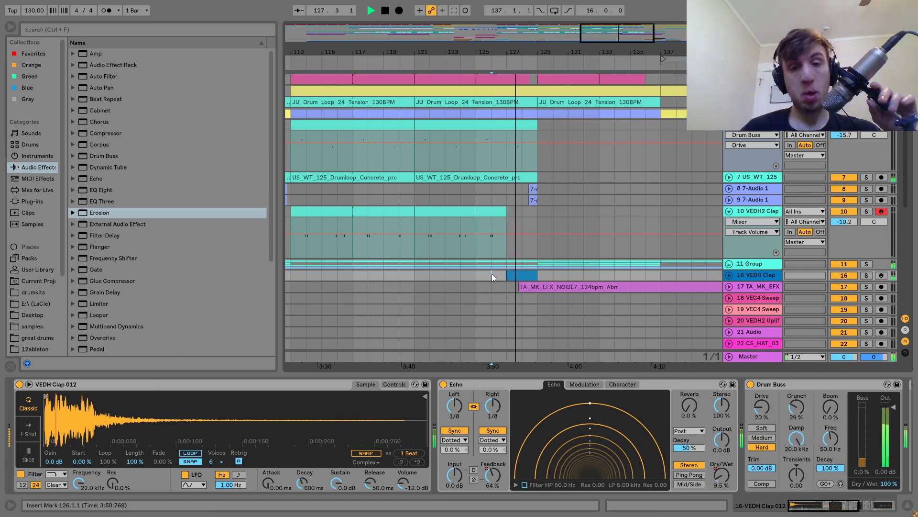
{"action": "left_click", "coordinate": [728, 274]}
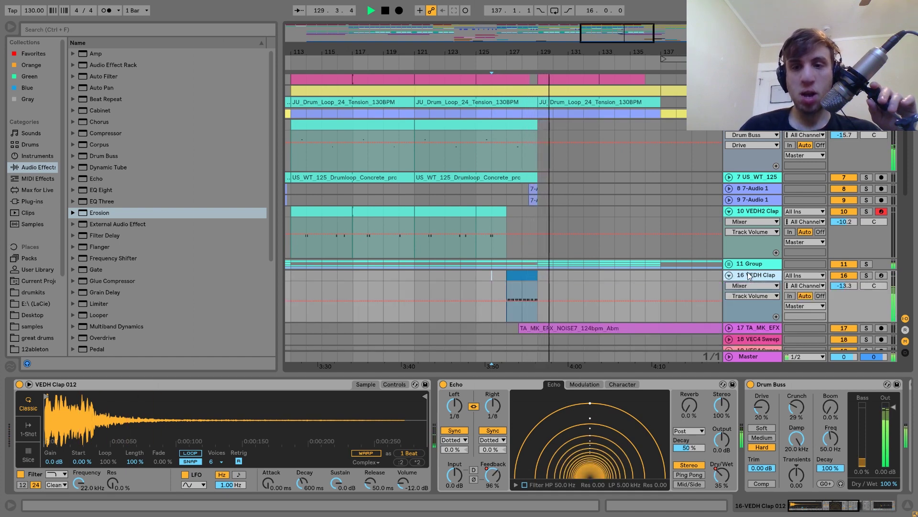
{"action": "key", "text": "space"}
Step: Play the clap transition from bar 127 with the VEDH Clap track soloed
{"action": "left_click", "coordinate": [492, 275]}
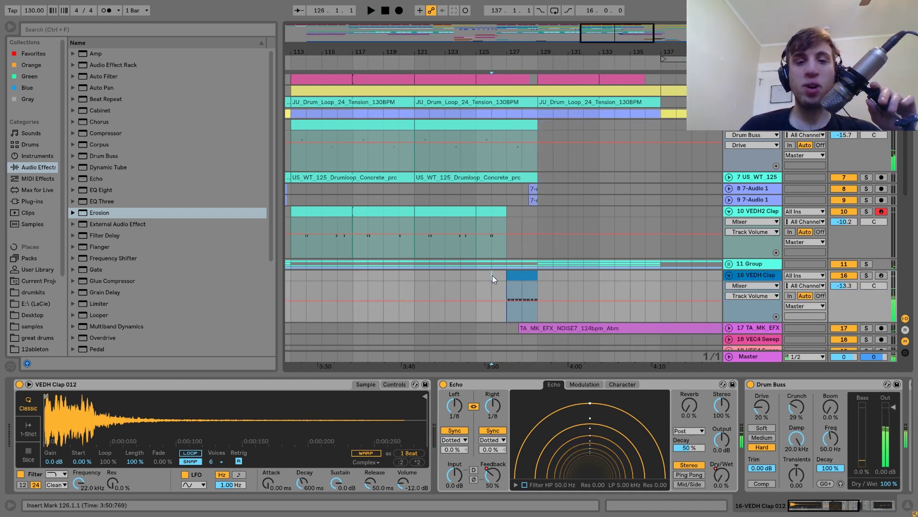
{"action": "left_click", "coordinate": [506, 286]}
{"action": "key", "text": "space"}
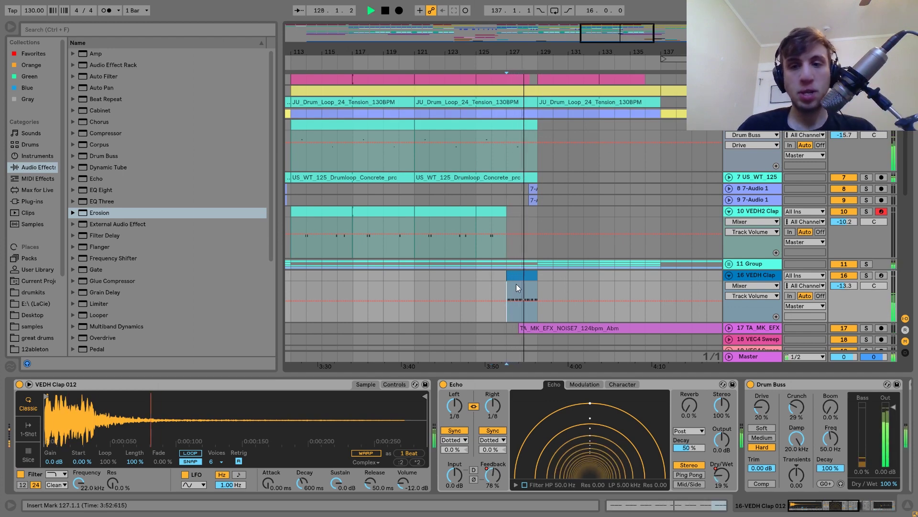
{"action": "left_click", "coordinate": [868, 275]}
{"action": "key", "text": "space"}
{"action": "key", "text": "space"}
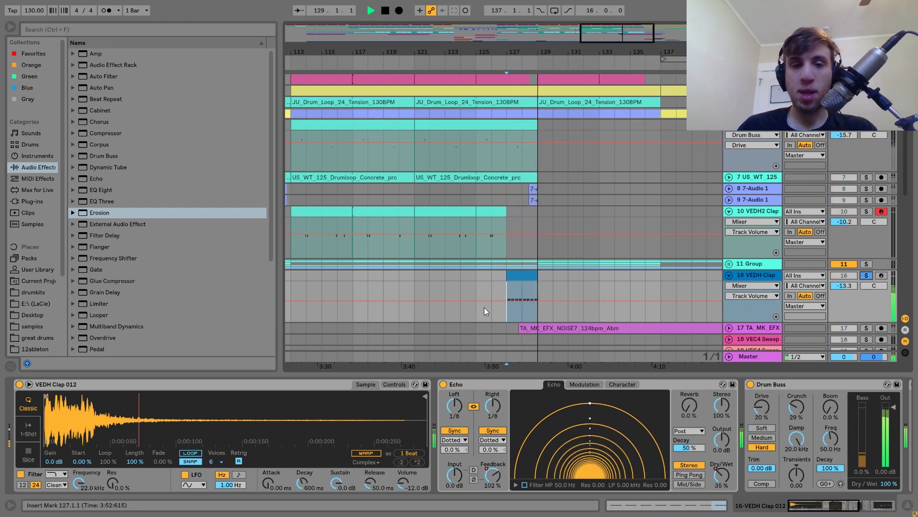
{"action": "key", "text": "space"}
Step: Replay the VEDH Clap clip from bar 127, then unsolo the VEDH Clap track
{"action": "left_click", "coordinate": [476, 275]}
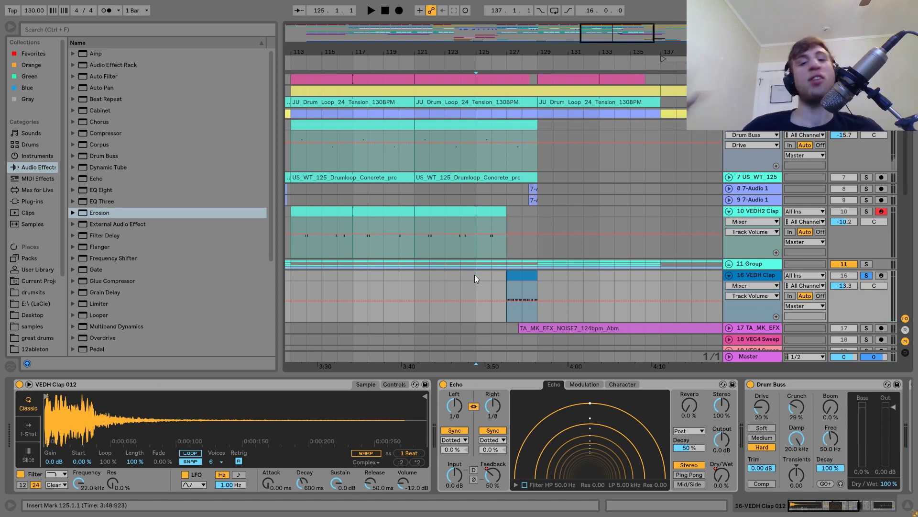
{"action": "left_click", "coordinate": [506, 274]}
{"action": "key", "text": "space"}
{"action": "left_click", "coordinate": [866, 275]}
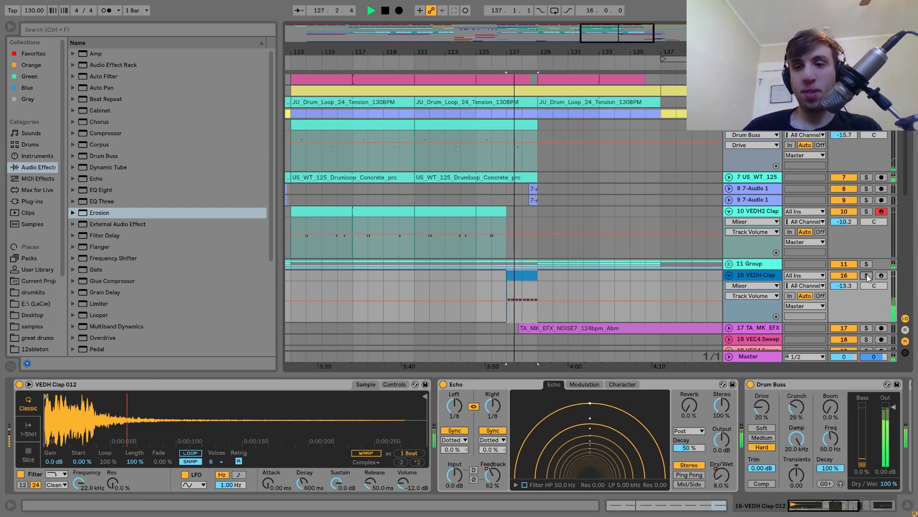
{"action": "left_click", "coordinate": [491, 278]}
{"action": "key", "text": "space"}
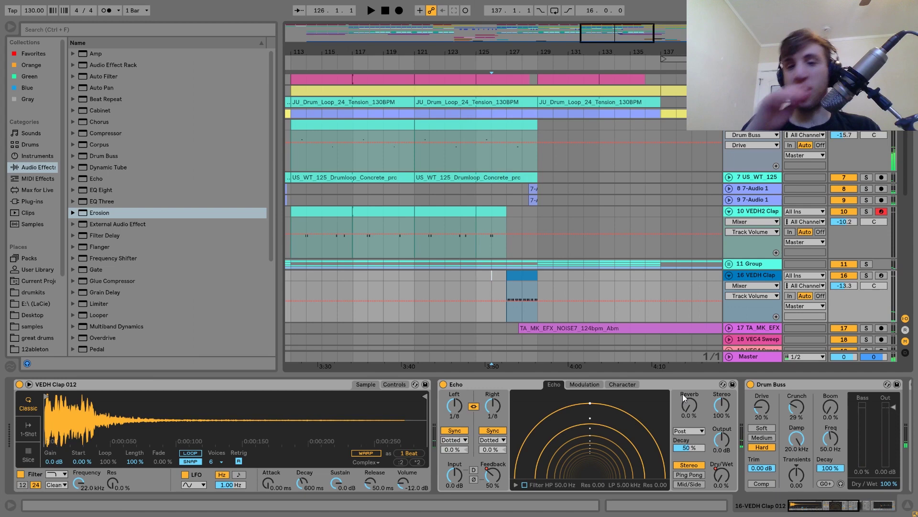
Step: Audition the bars 127–129 clap clip again, from bar 127 and from bar 126
{"action": "left_click", "coordinate": [530, 279]}
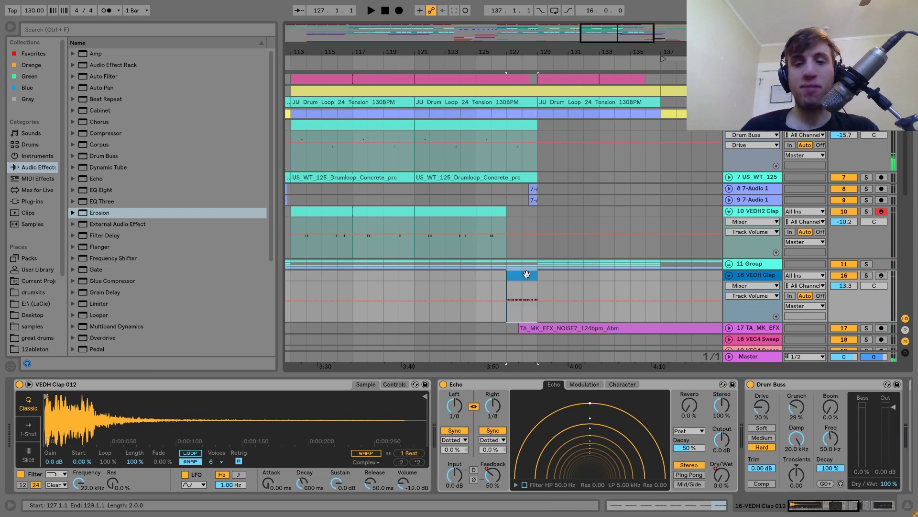
{"action": "key", "text": "space"}
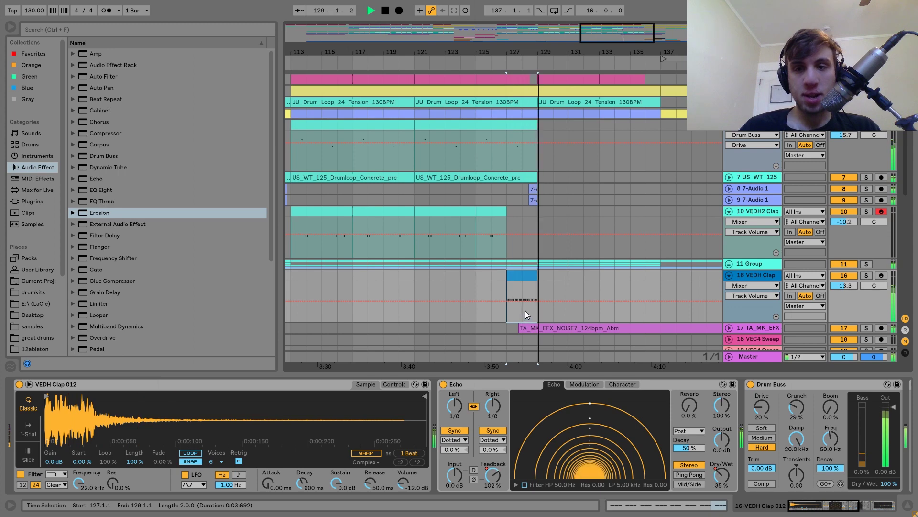
{"action": "key", "text": "space"}
{"action": "left_click", "coordinate": [492, 309]}
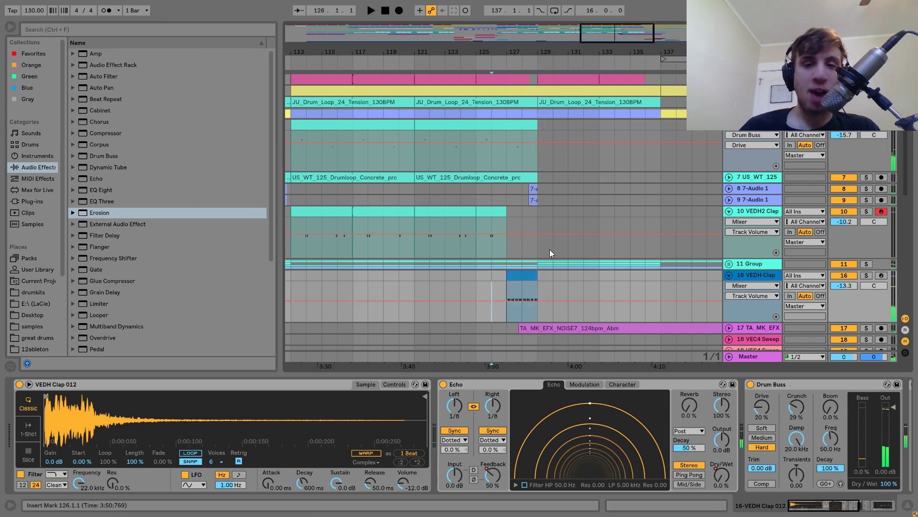
{"action": "key", "text": "space"}
{"action": "left_click", "coordinate": [513, 278]}
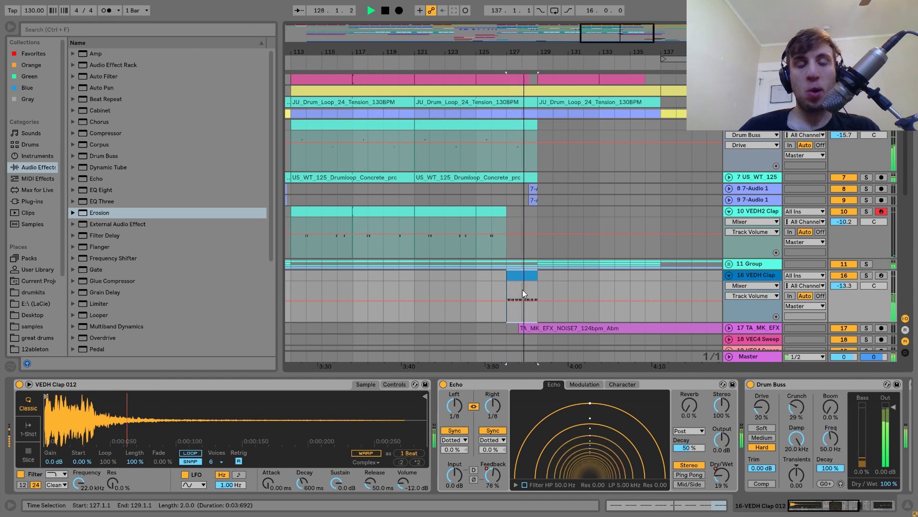
{"action": "key", "text": "space"}
Step: Play the selected clap section once more, then restart playback from bar 127
{"action": "left_click", "coordinate": [489, 277]}
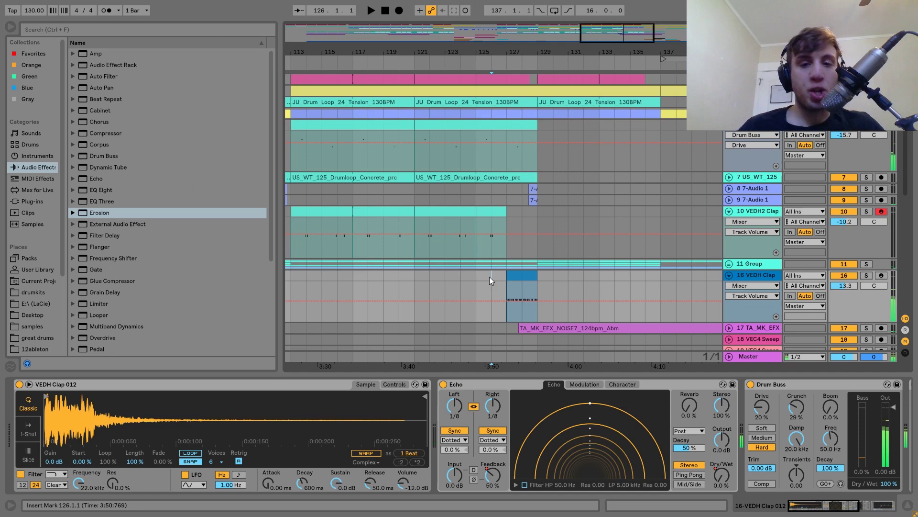
{"action": "left_click", "coordinate": [479, 276]}
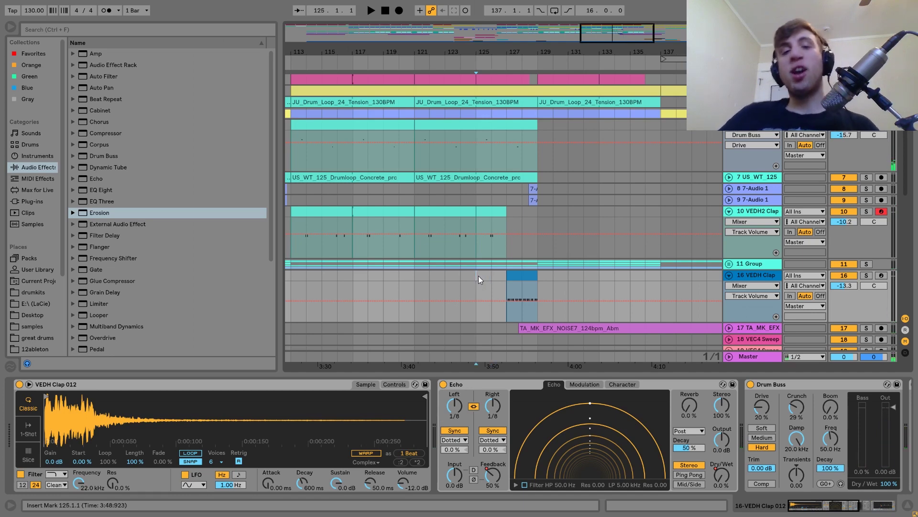
{"action": "left_click", "coordinate": [514, 276]}
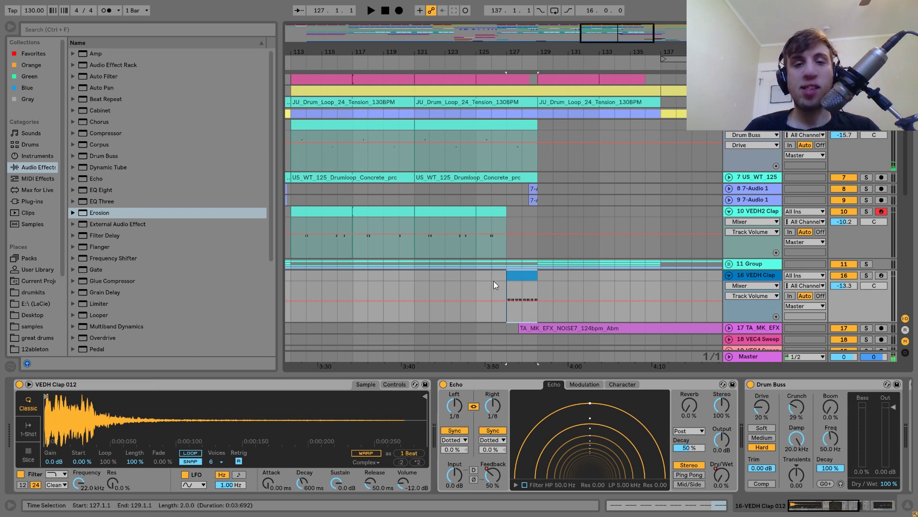
{"action": "key", "text": "space"}
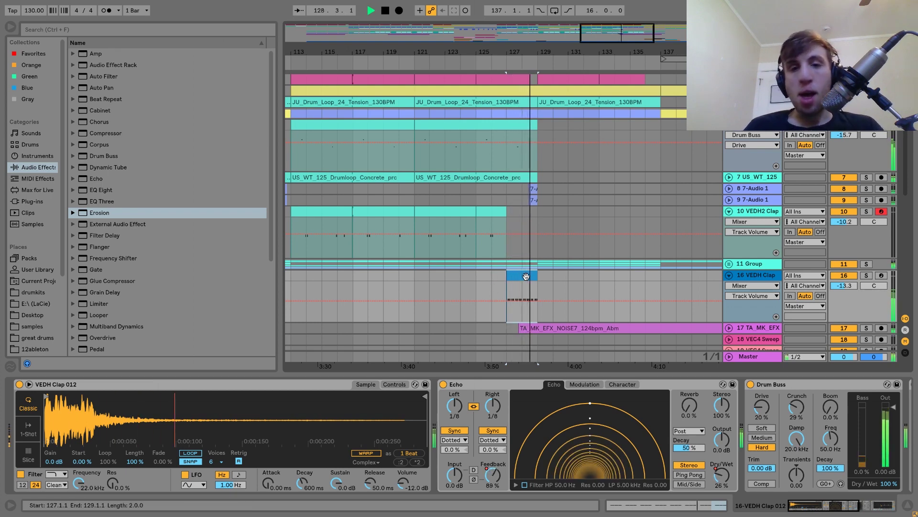
{"action": "key", "text": "space"}
{"action": "left_click", "coordinate": [497, 280]}
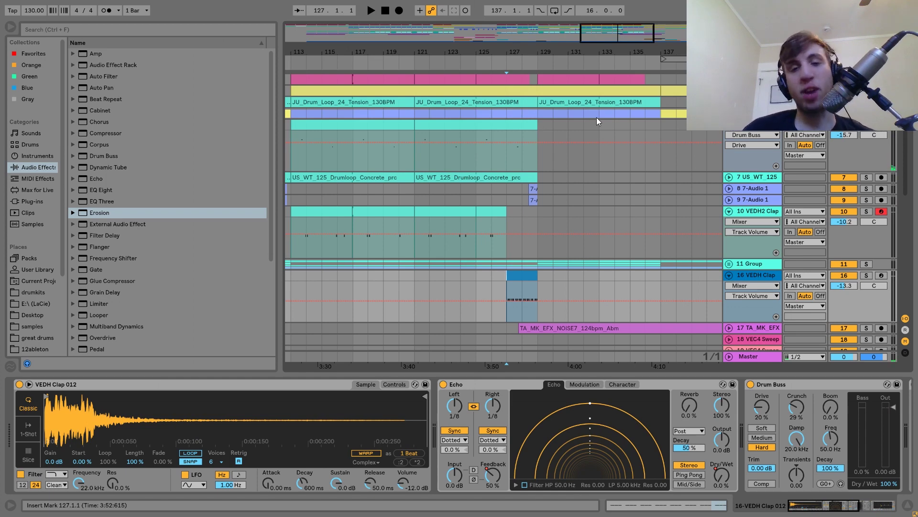
{"action": "key", "text": "space"}
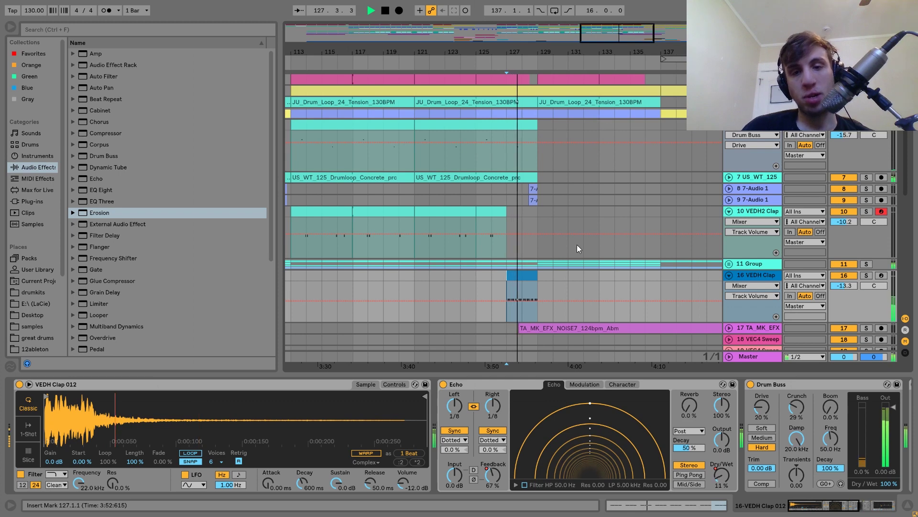
Step: Show the clap track's Utility Gain automation dip and play from around bar 125
{"action": "scroll", "coordinate": [621, 428], "scroll_direction": "down", "scroll_amount": 5}
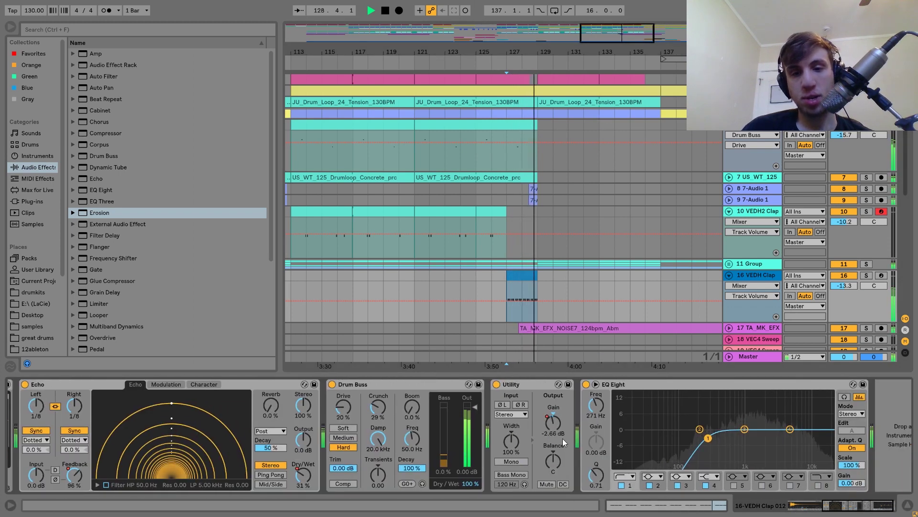
{"action": "left_click", "coordinate": [548, 414]}
{"action": "key", "text": "space"}
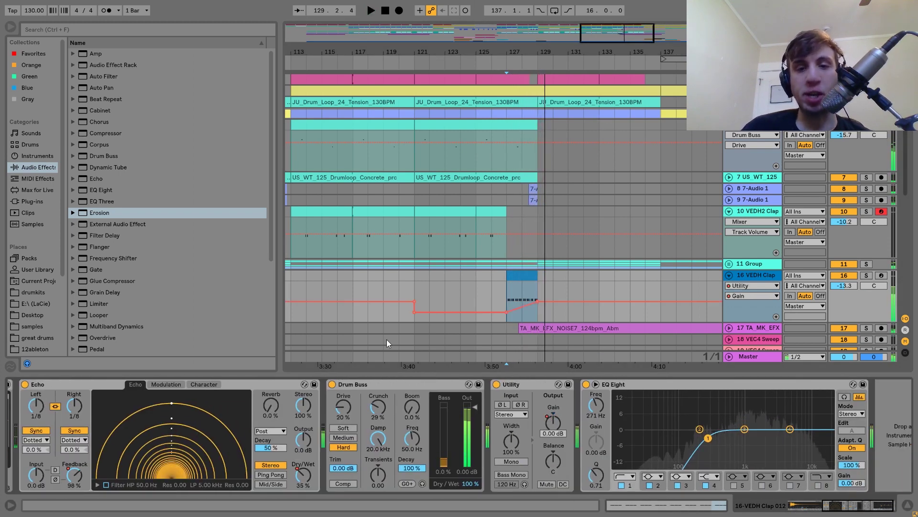
{"action": "left_click", "coordinate": [477, 284]}
{"action": "key", "text": "space"}
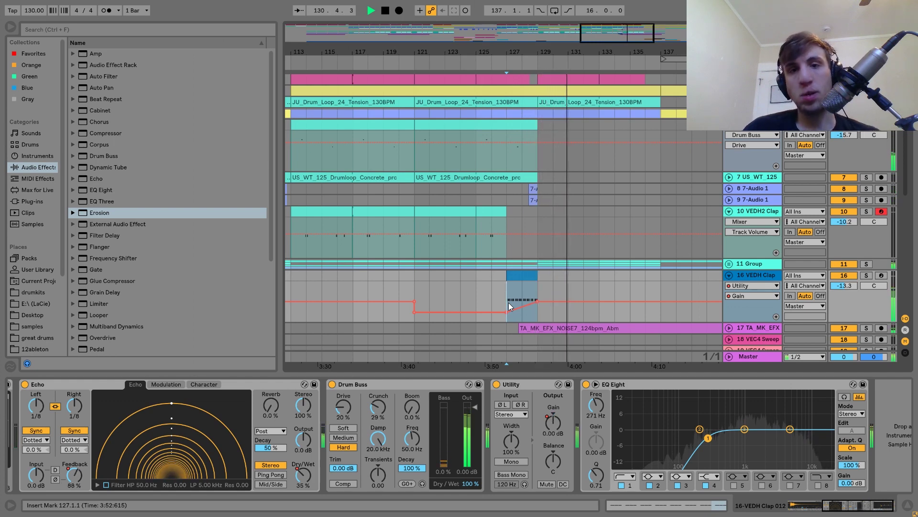
Step: Select the JU_Drum_Loop clip to show its effects chain and play from bar 121
{"action": "key", "text": "space"}
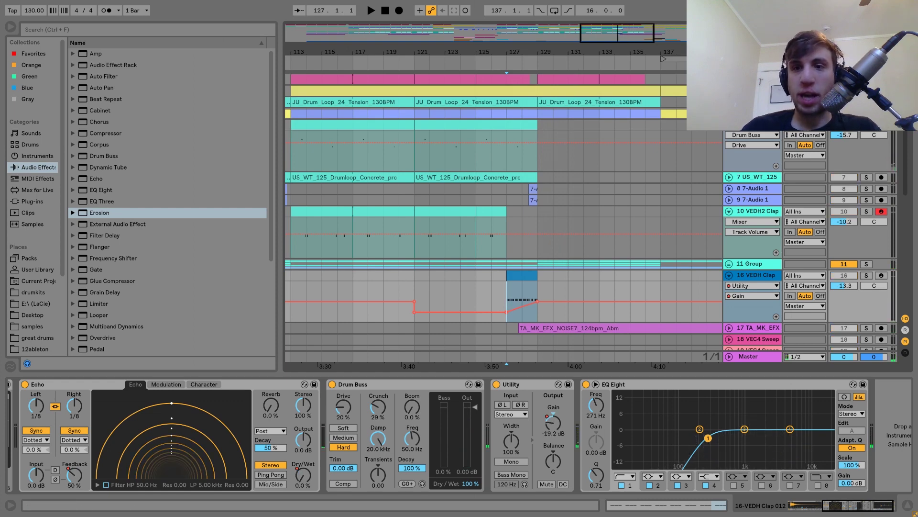
{"action": "left_click", "coordinate": [492, 102]}
{"action": "key", "text": "space"}
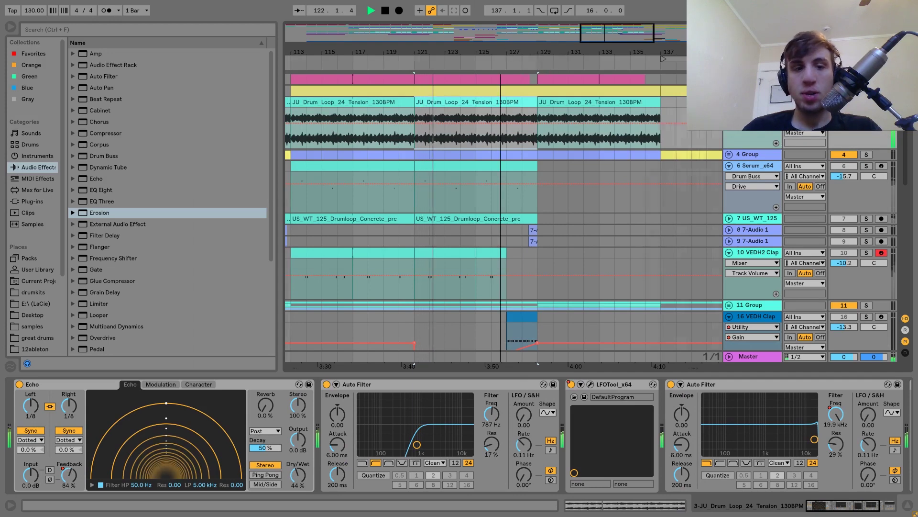
Step: Zoom out to bars 89–161, show the drum loop's Echo Feedback envelope and play bars 121–129
{"action": "key", "text": "minus"}
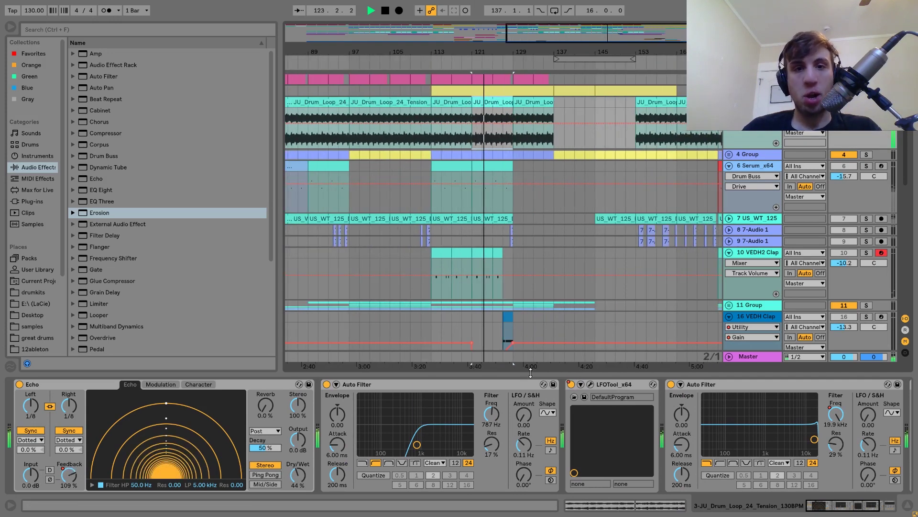
{"action": "left_click", "coordinate": [69, 481]}
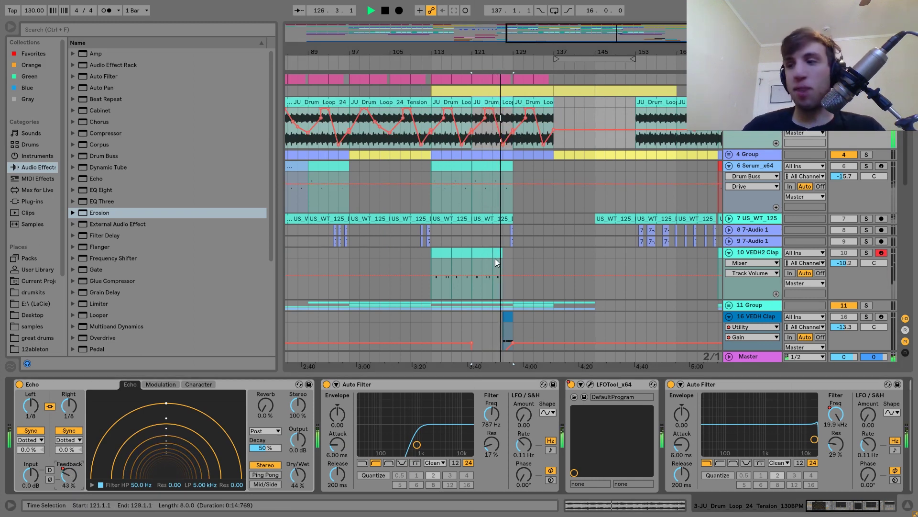
{"action": "key", "text": "space"}
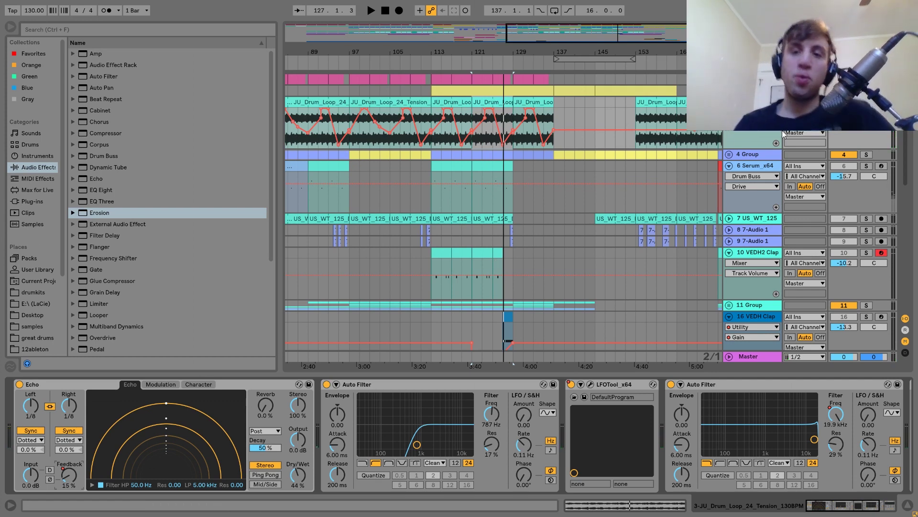
{"action": "left_click", "coordinate": [537, 151]}
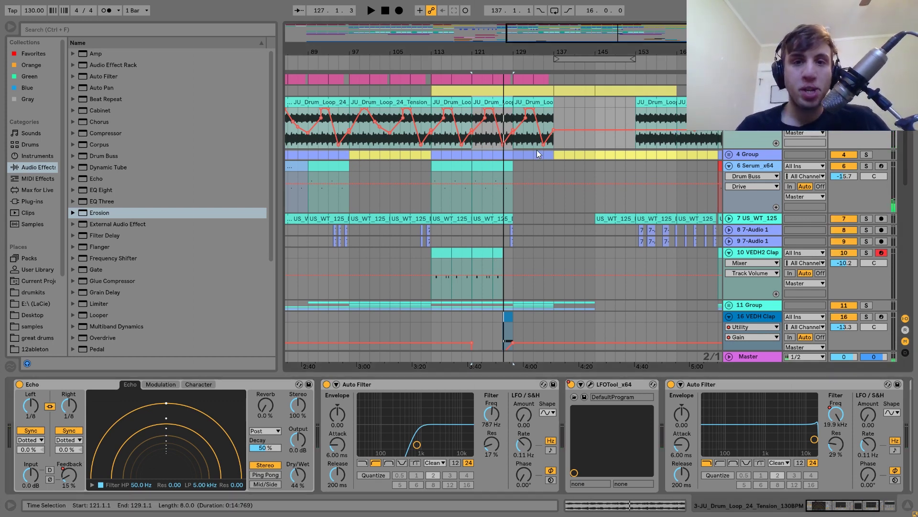
{"action": "key", "text": "space"}
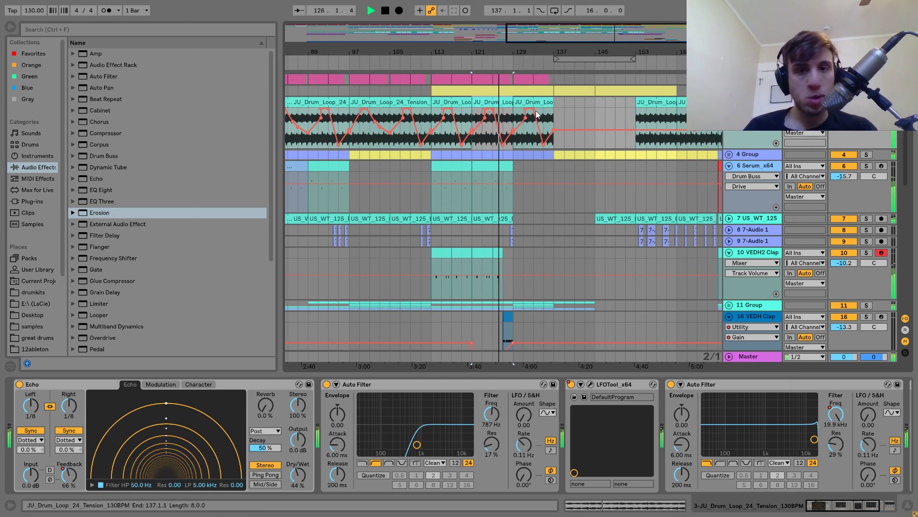
Step: Replay bars 121–129 several times, then set the playback start to bar 135
{"action": "key", "text": "space"}
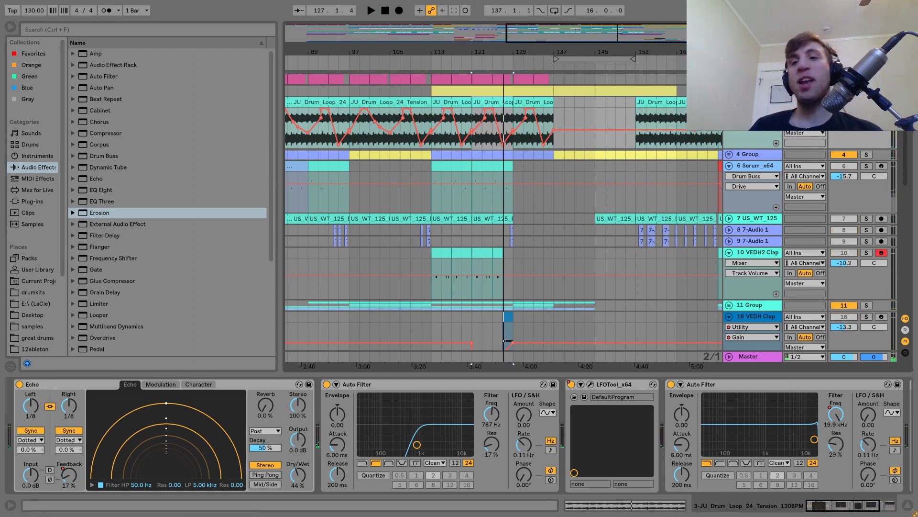
{"action": "key", "text": "space"}
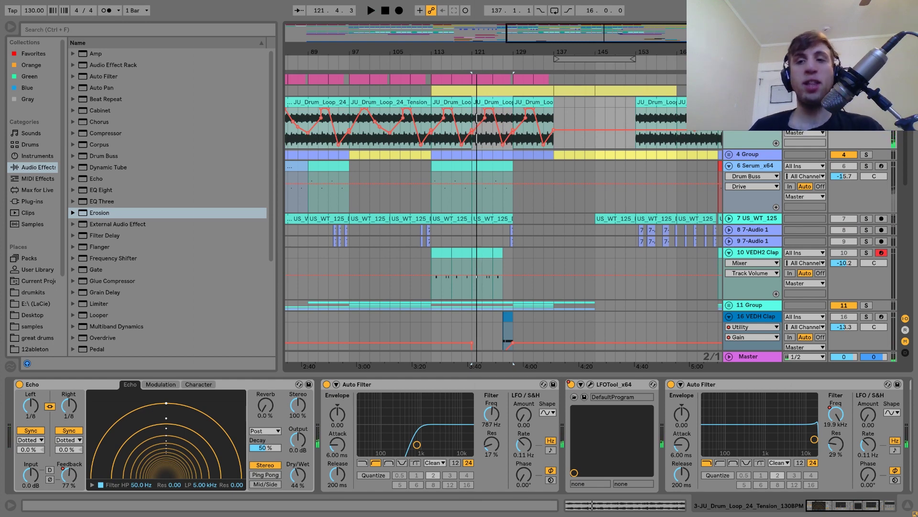
{"action": "key", "text": "space"}
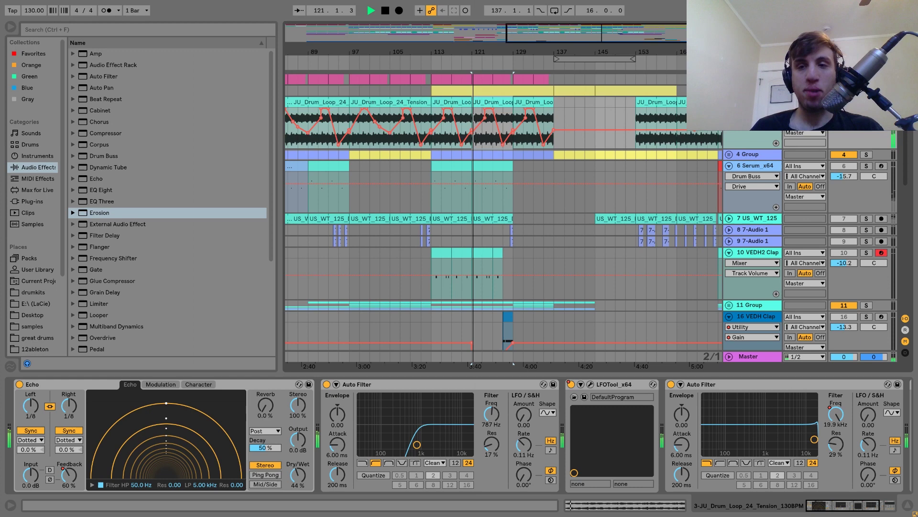
{"action": "key", "text": "space"}
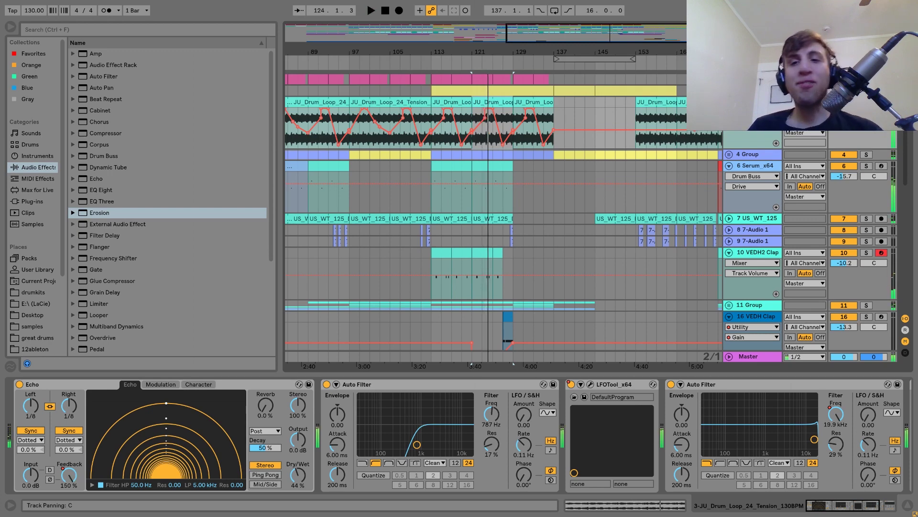
{"action": "left_click", "coordinate": [567, 108]}
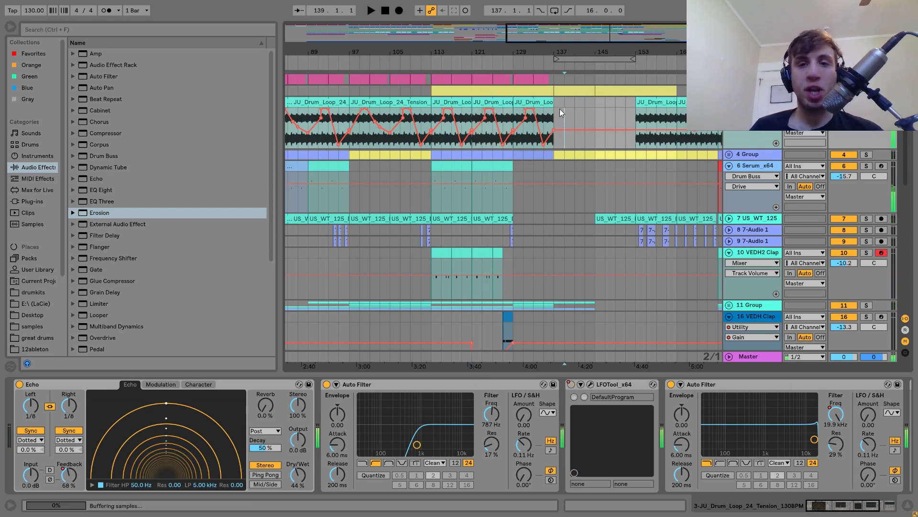
{"action": "left_click", "coordinate": [547, 121]}
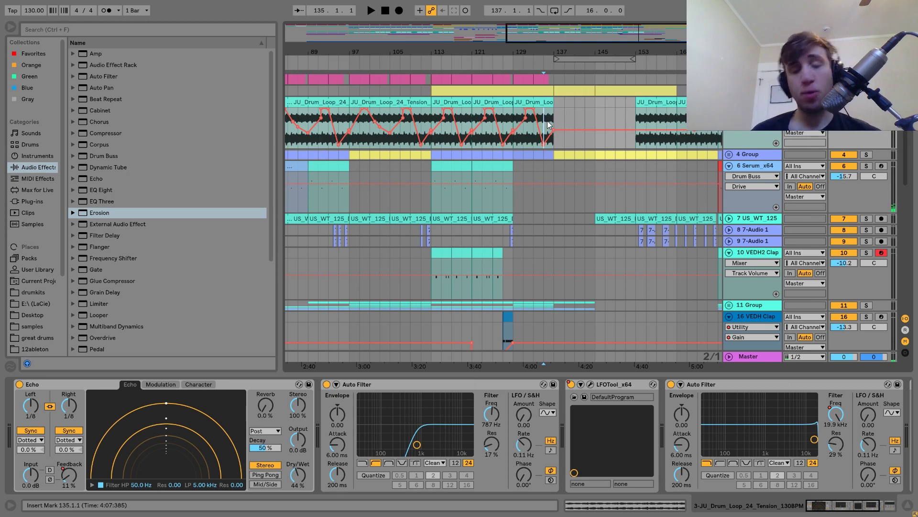
Step: Unfold the reference track, zoom out, play it from 3:12, and select the reference track
{"action": "scroll", "coordinate": [548, 121], "scroll_direction": "down", "scroll_amount": 10}
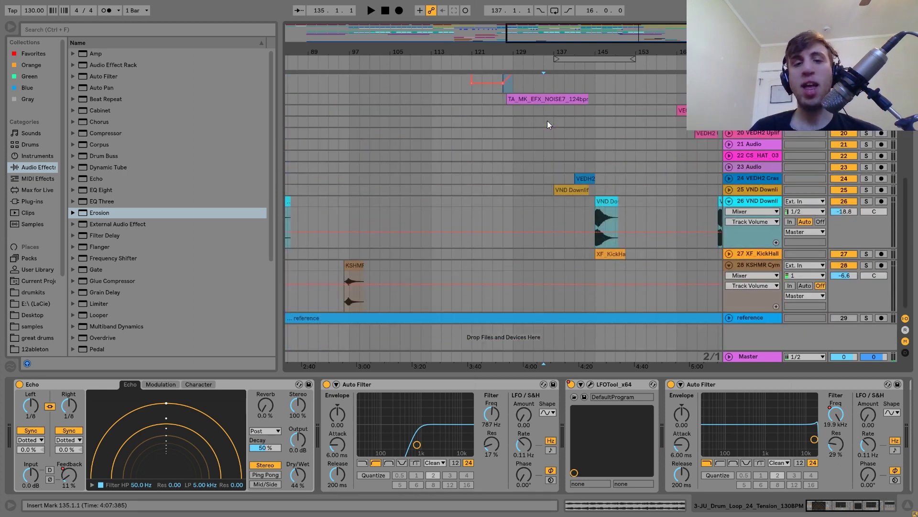
{"action": "left_click", "coordinate": [728, 318]}
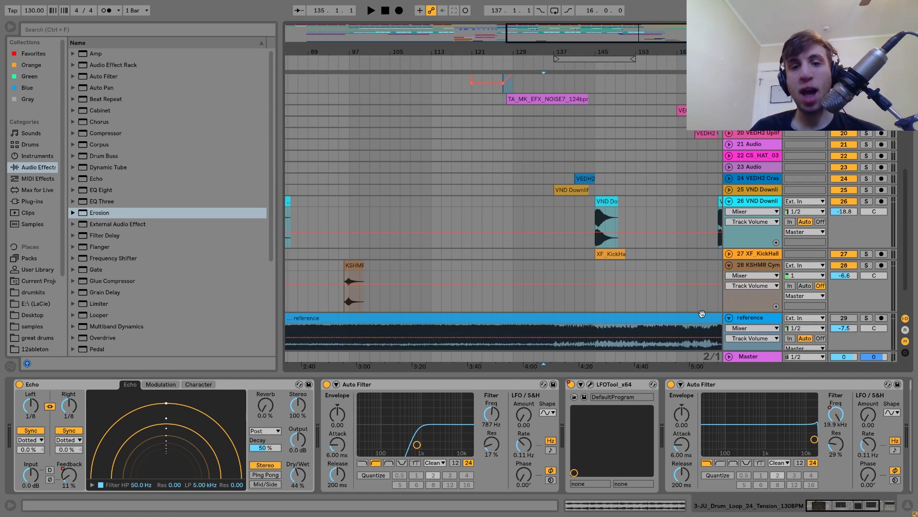
{"action": "key", "text": "minus"}
{"action": "key", "text": "minus"}
{"action": "key", "text": "minus"}
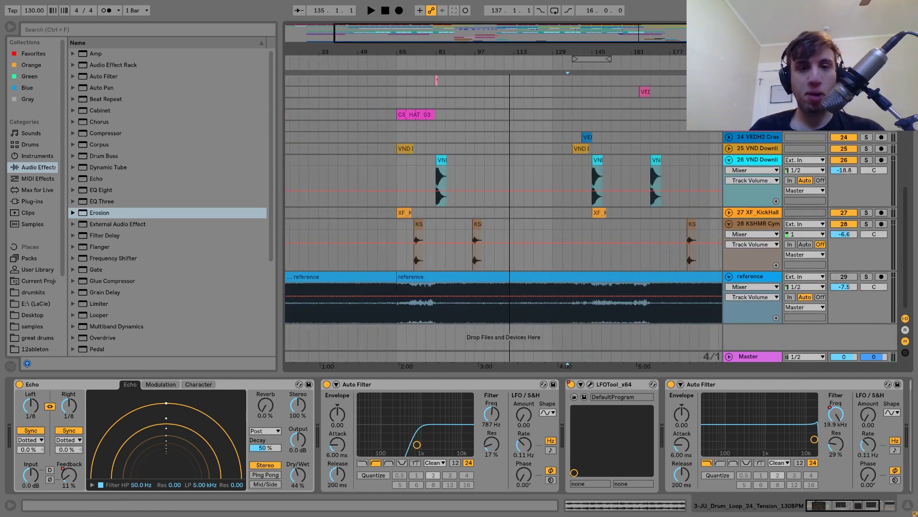
{"action": "left_click", "coordinate": [501, 320]}
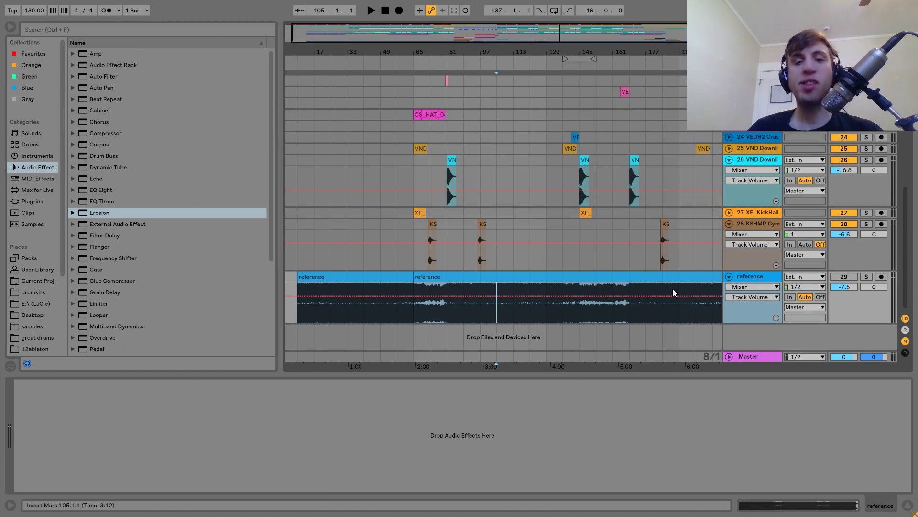
{"action": "key", "text": "space"}
{"action": "key", "text": "space"}
{"action": "left_click", "coordinate": [760, 278]}
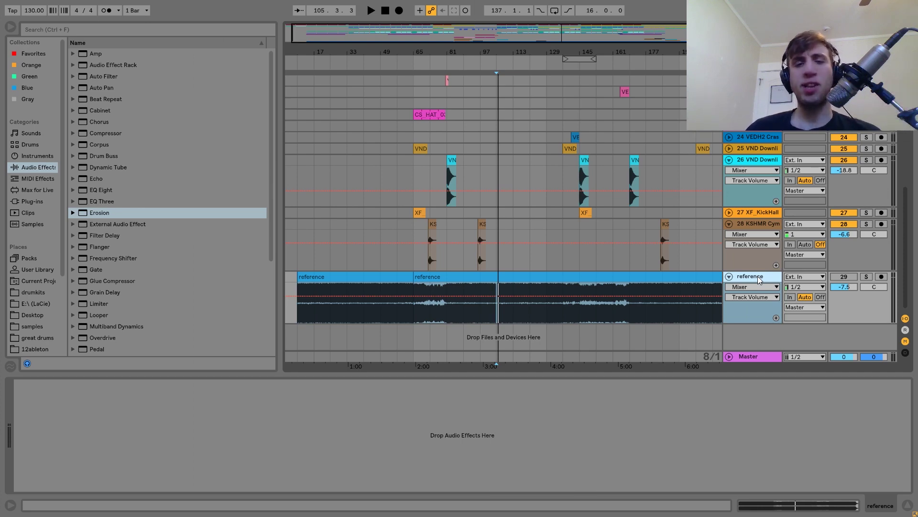
{"action": "scroll", "coordinate": [758, 277], "scroll_direction": "up", "scroll_amount": 10}
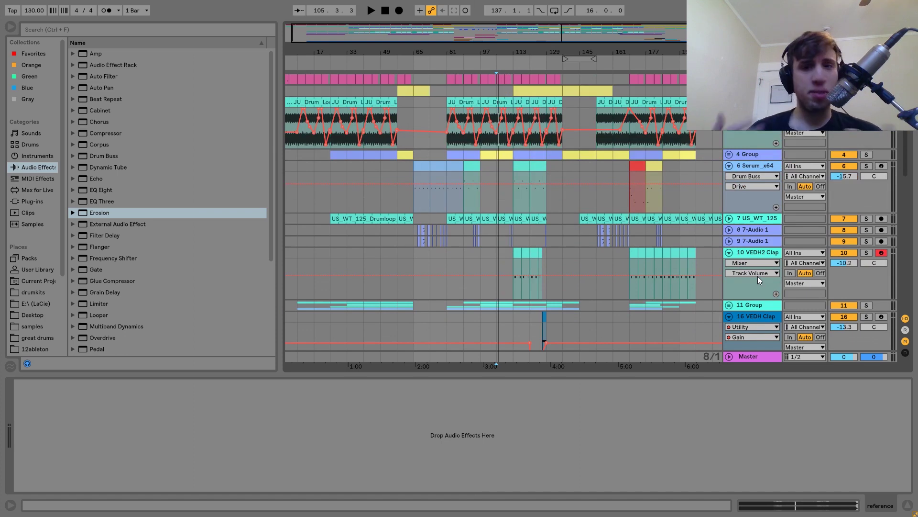
{"action": "scroll", "coordinate": [758, 277], "scroll_direction": "down", "scroll_amount": 10}
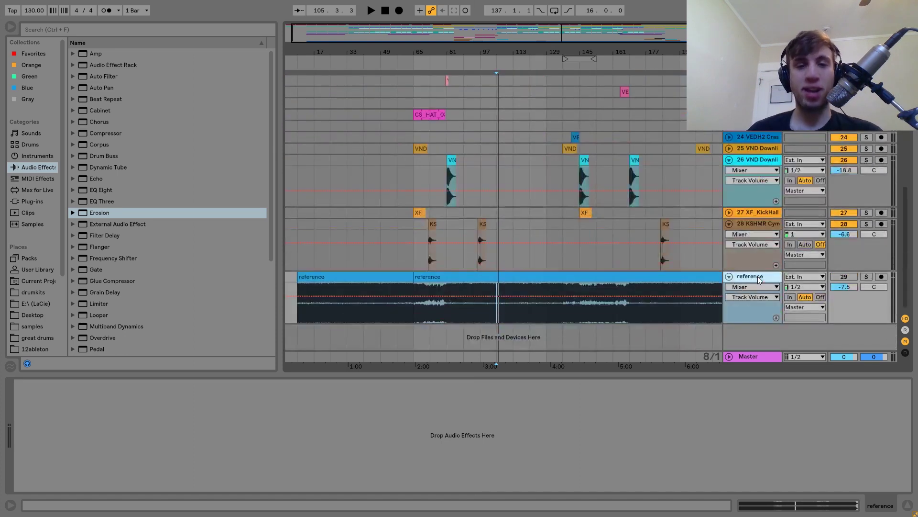
{"action": "scroll", "coordinate": [757, 277], "scroll_direction": "up", "scroll_amount": 10}
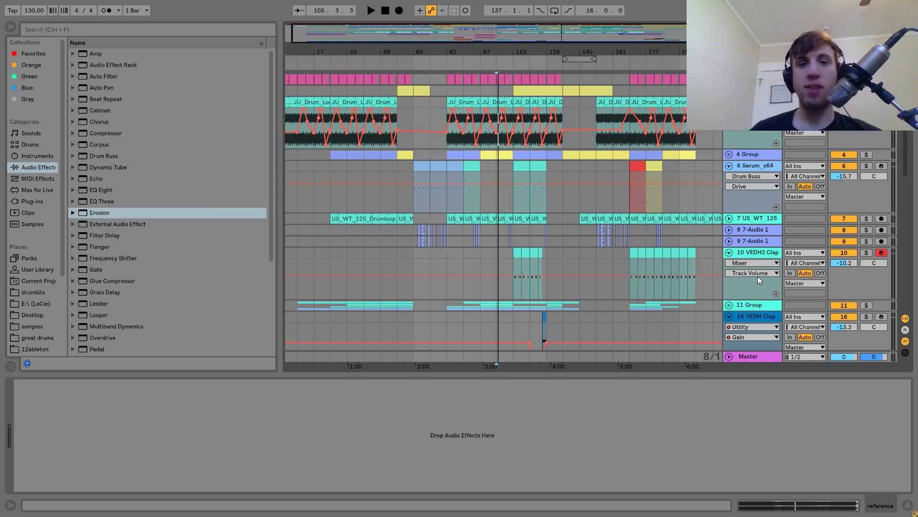
Step: Play the mix while toggling the reference track's Solo to compare them
{"action": "scroll", "coordinate": [606, 268], "scroll_direction": "down", "scroll_amount": 10}
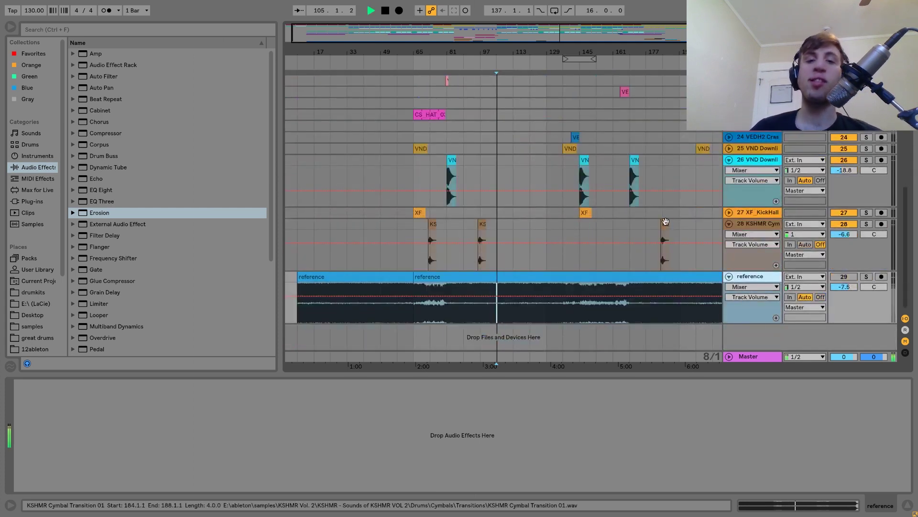
{"action": "key", "text": "space"}
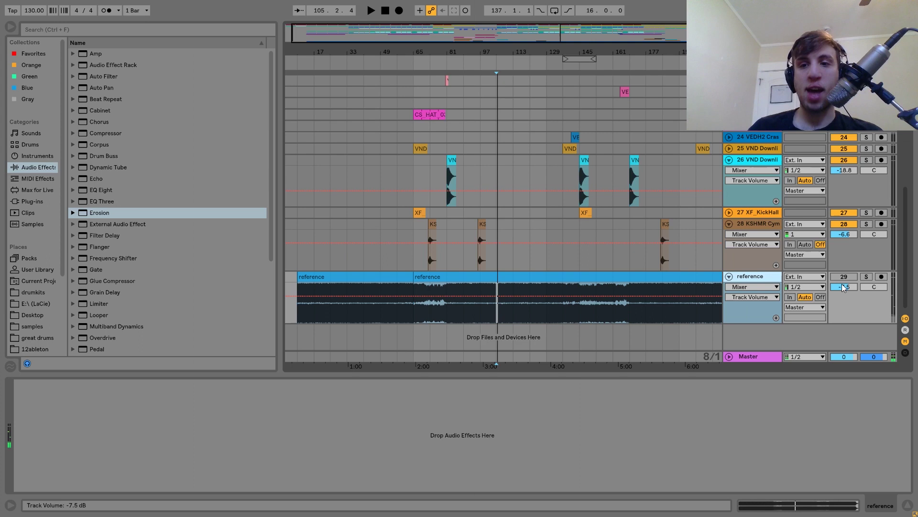
{"action": "key", "text": "space"}
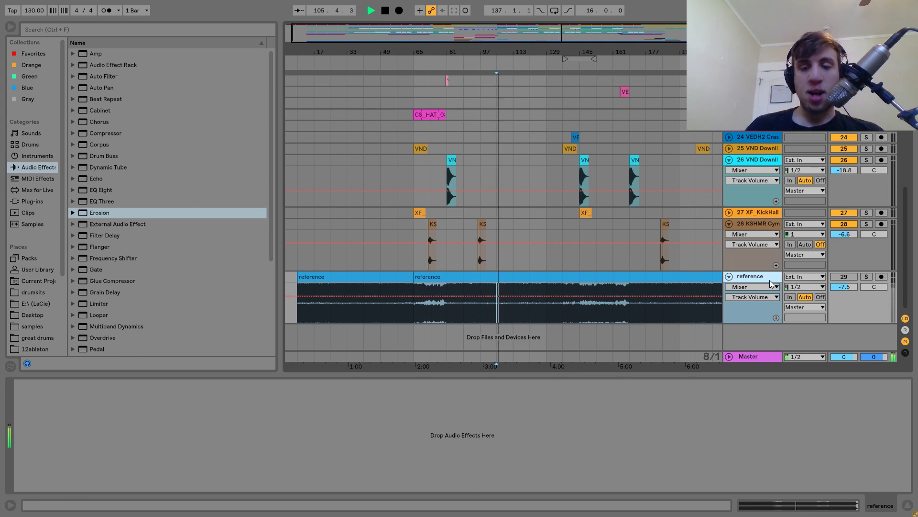
{"action": "key", "text": "space"}
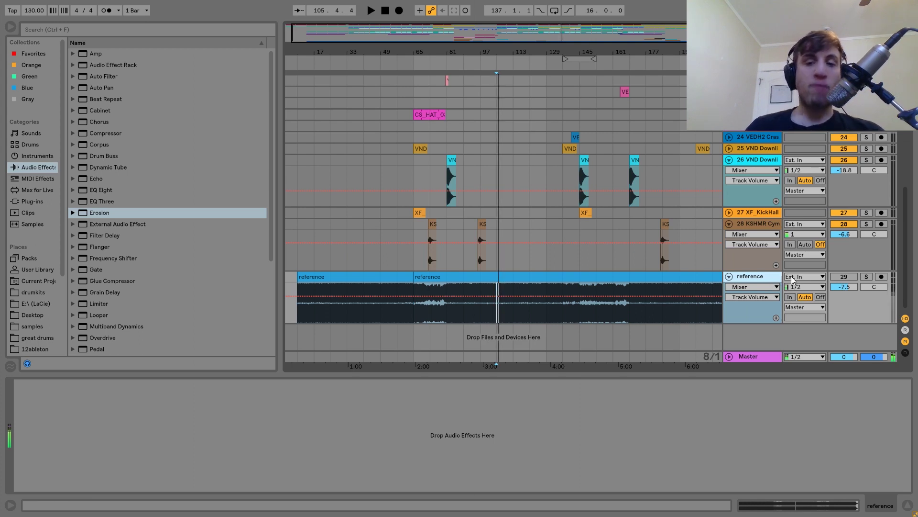
{"action": "left_click", "coordinate": [866, 277]}
{"action": "key", "text": "space"}
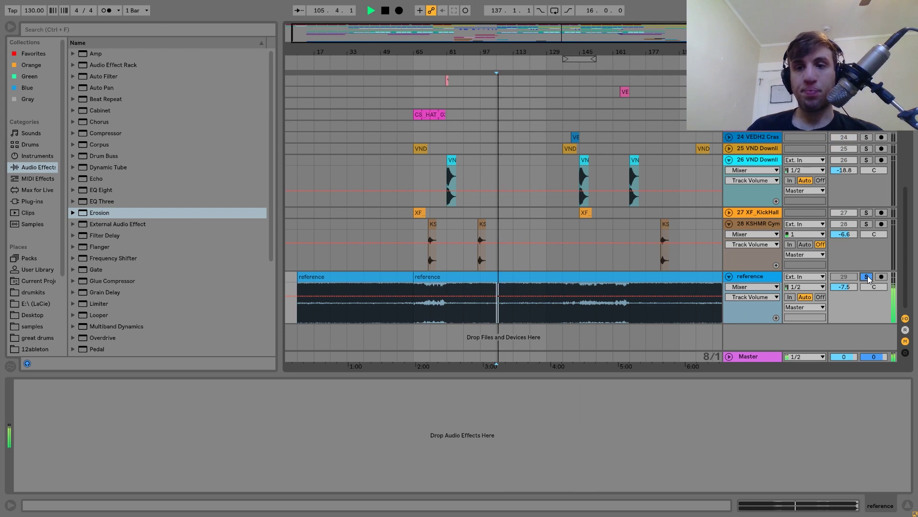
{"action": "left_click", "coordinate": [866, 277]}
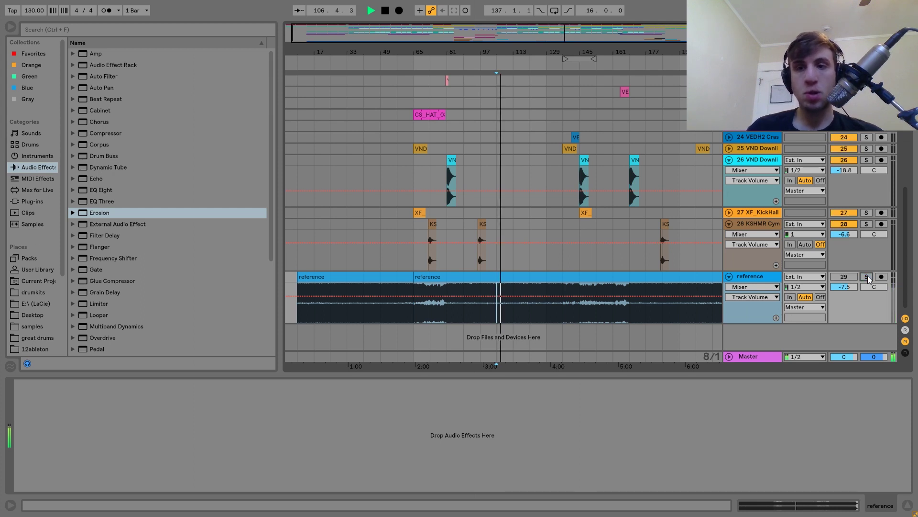
{"action": "left_click", "coordinate": [866, 277]}
{"action": "left_click", "coordinate": [866, 277]}
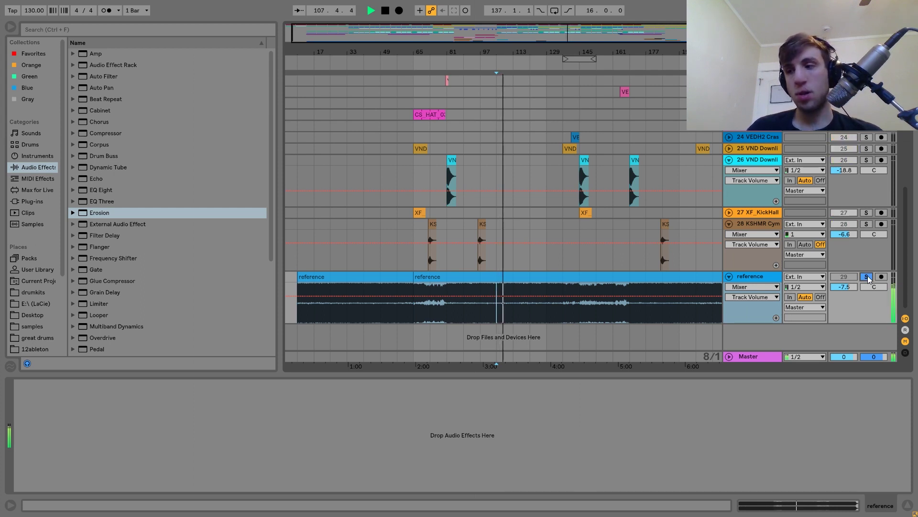
{"action": "key", "text": "space"}
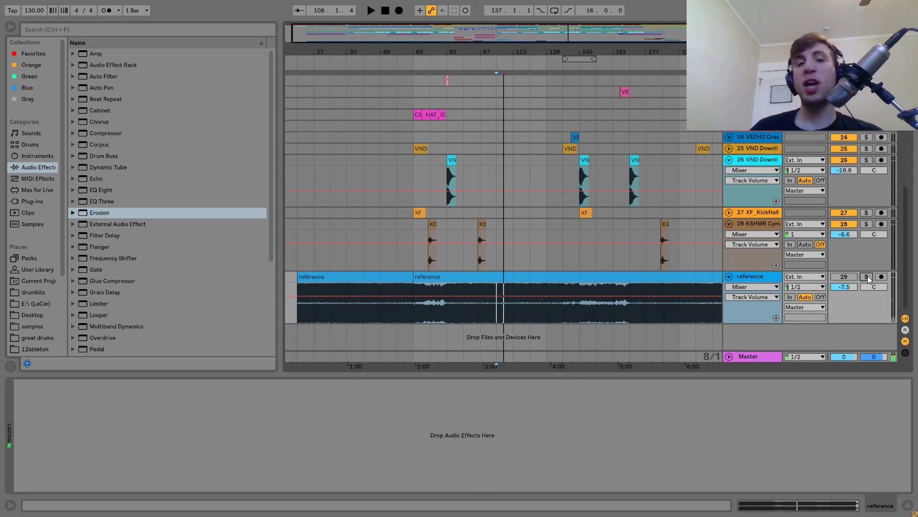
Step: From bar 105, switch repeatedly between the soloed reference and the full mix
{"action": "left_click", "coordinate": [497, 319]}
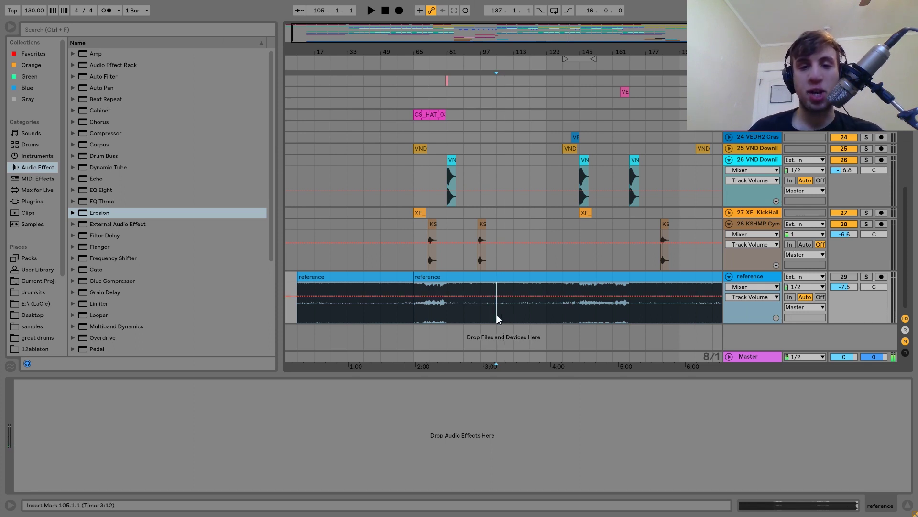
{"action": "left_click", "coordinate": [866, 277]}
{"action": "key", "text": "space"}
{"action": "left_click", "coordinate": [867, 277]}
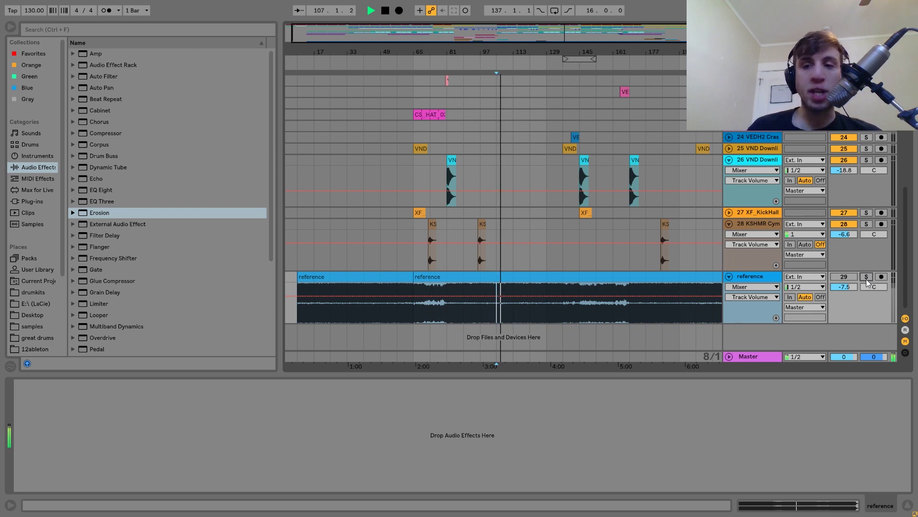
{"action": "left_click", "coordinate": [866, 278]}
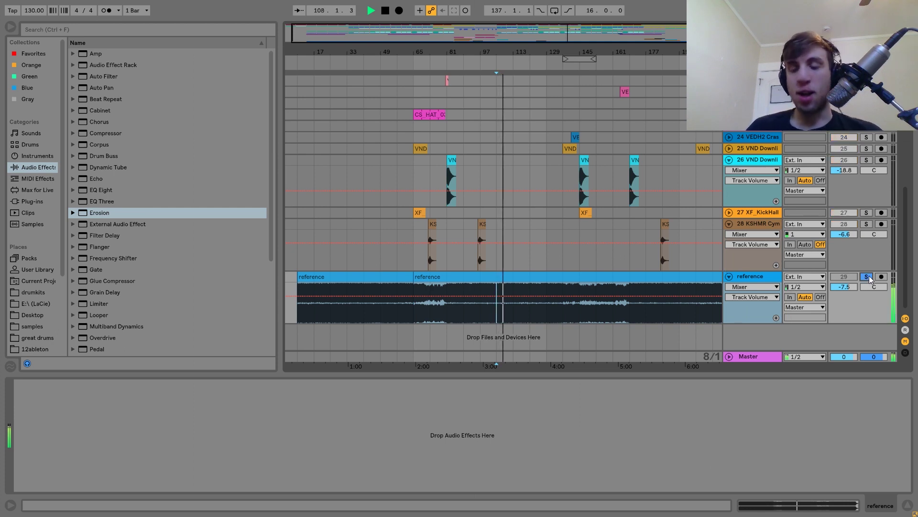
{"action": "left_click", "coordinate": [867, 277]}
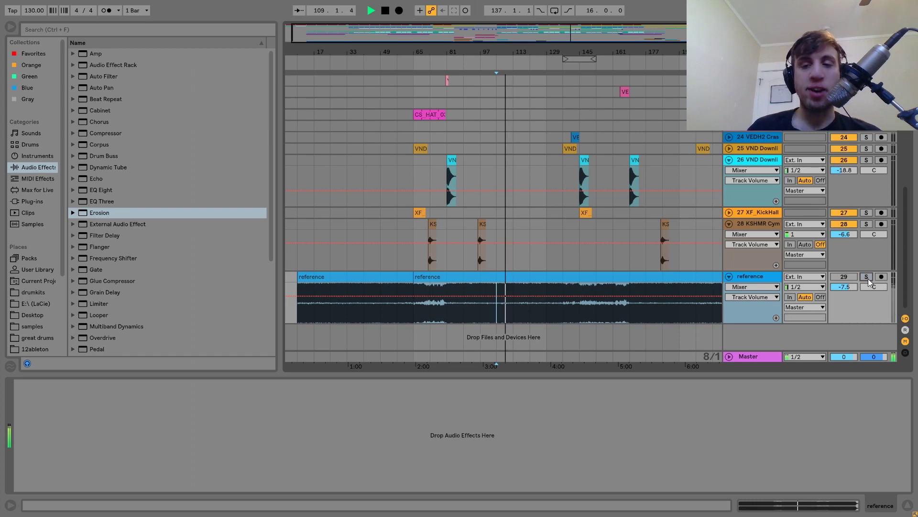
{"action": "left_click", "coordinate": [867, 277]}
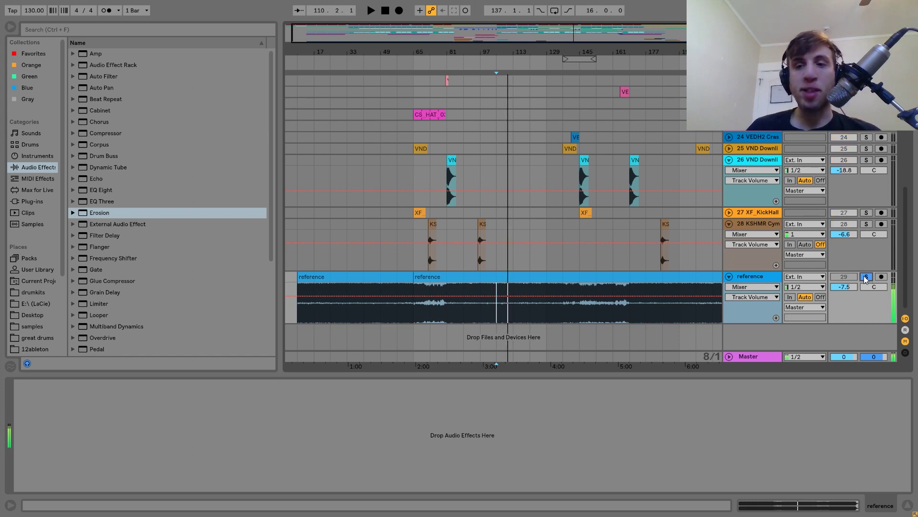
{"action": "key", "text": "space"}
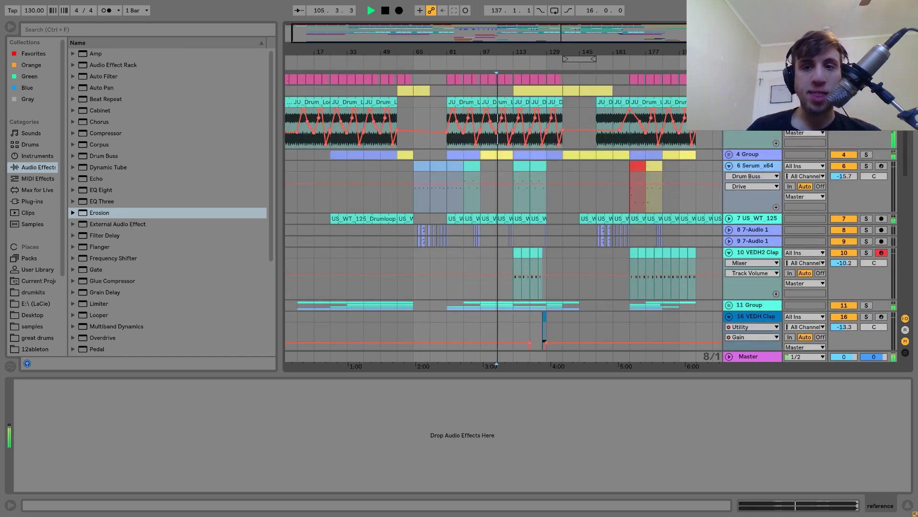
{"action": "key", "text": "space"}
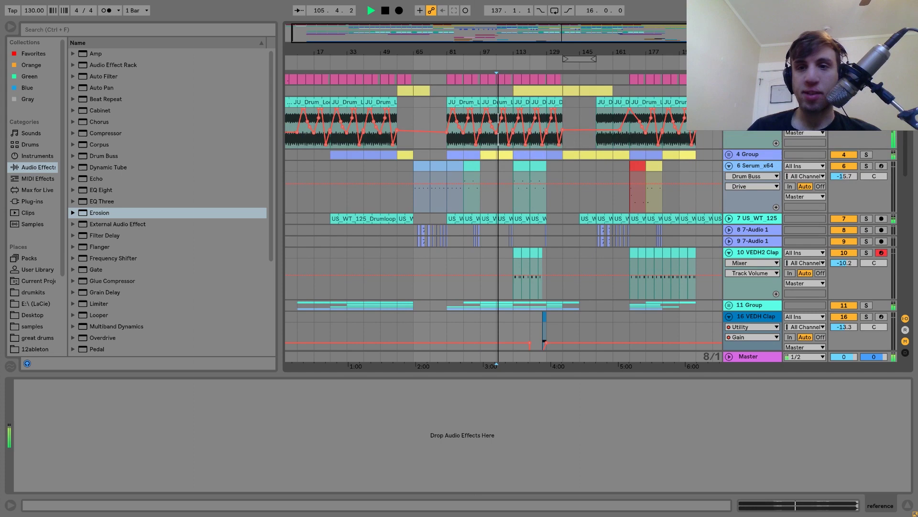
Step: Show the kick track's effect chain and play it, soloing the reference for comparison
{"action": "left_click", "coordinate": [751, 79]}
{"action": "scroll", "coordinate": [519, 393], "scroll_direction": "right", "scroll_amount": 2}
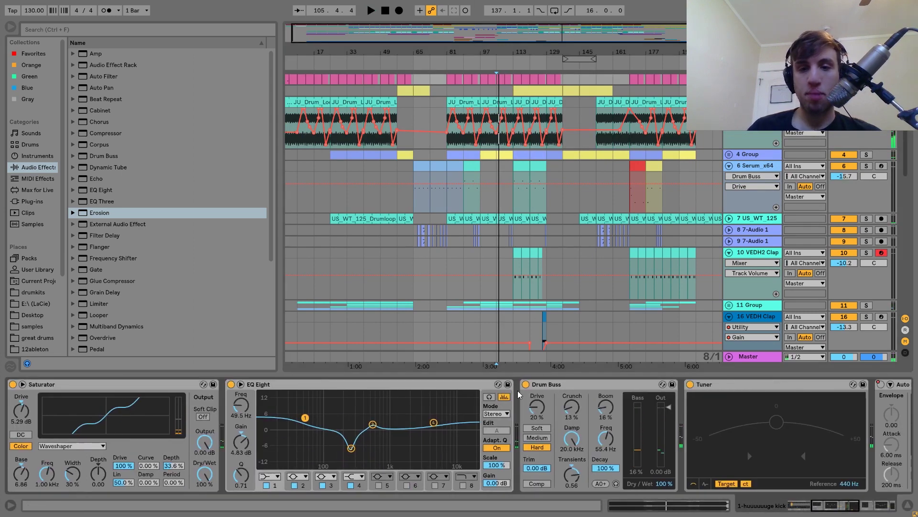
{"action": "key", "text": "space"}
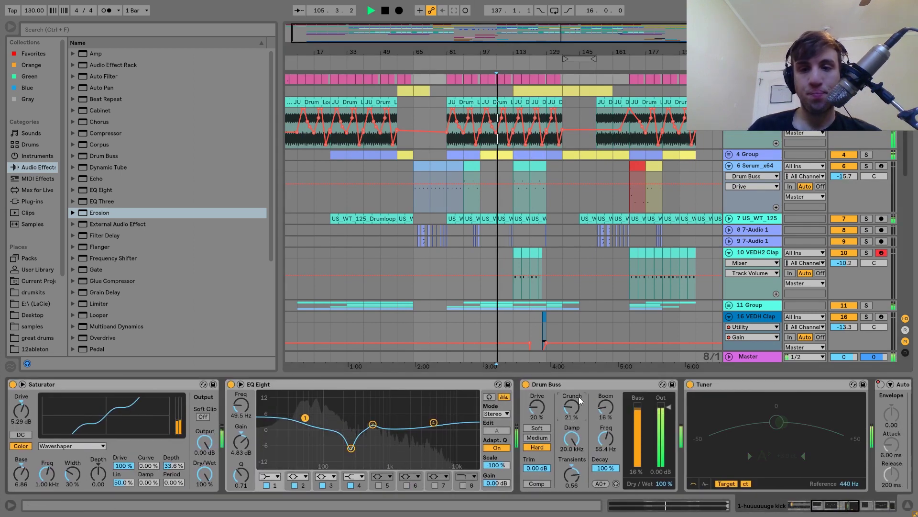
{"action": "scroll", "coordinate": [711, 277], "scroll_direction": "down", "scroll_amount": 10}
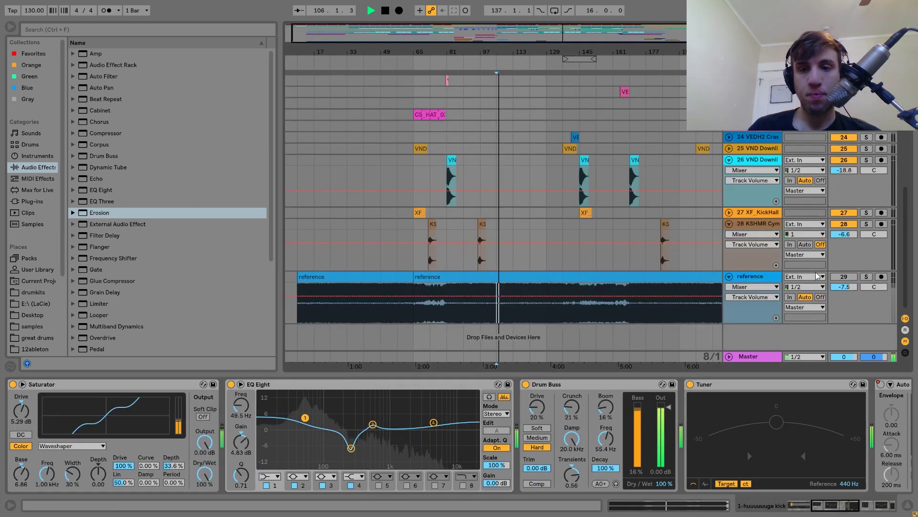
{"action": "left_click", "coordinate": [867, 277]}
{"action": "scroll", "coordinate": [751, 221], "scroll_direction": "up", "scroll_amount": 10}
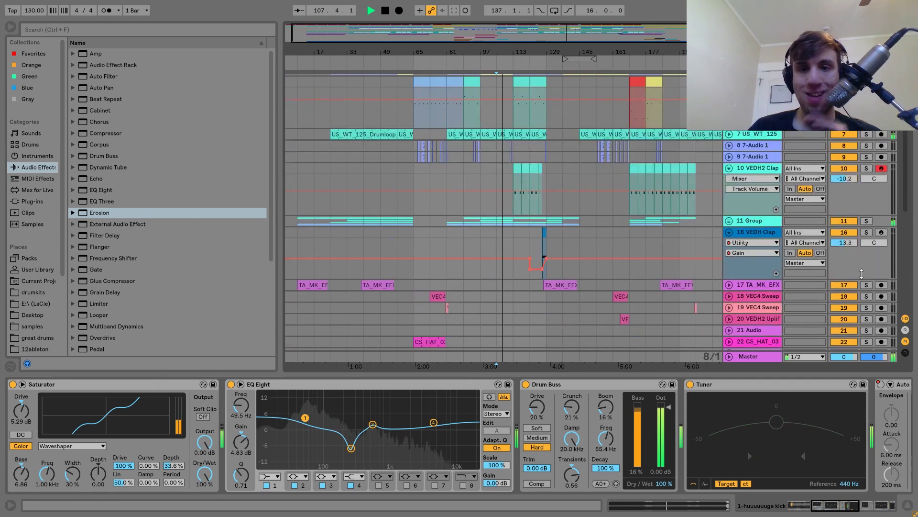
Step: Boost the 11 Group's EQ Eight band 3 by +4.83 dB at 774 Hz
{"action": "left_click", "coordinate": [750, 221]}
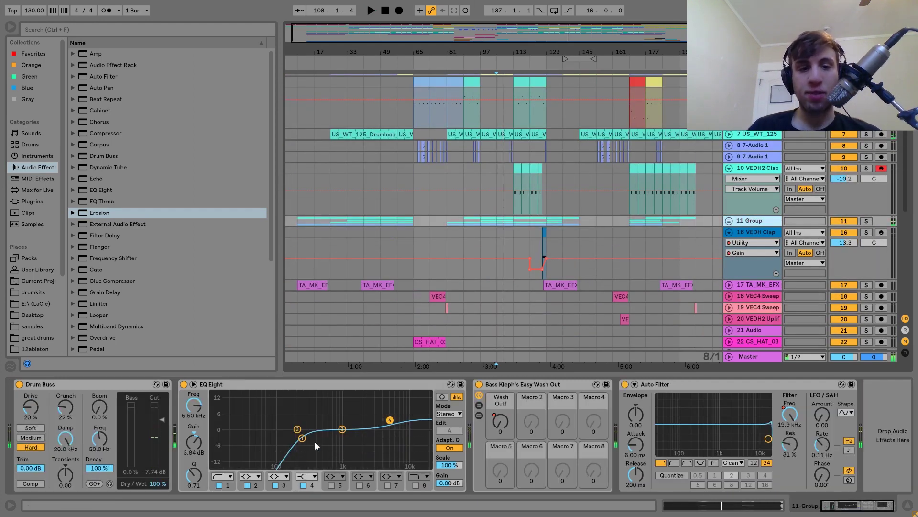
{"action": "left_click_drag", "start_coordinate": [342, 429], "coordinate": [335, 417]}
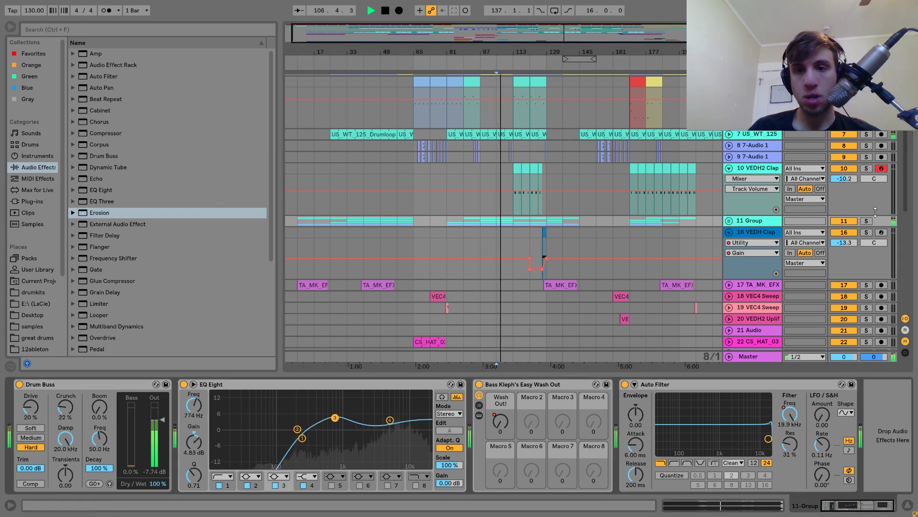
{"action": "scroll", "coordinate": [863, 222], "scroll_direction": "down", "scroll_amount": 5}
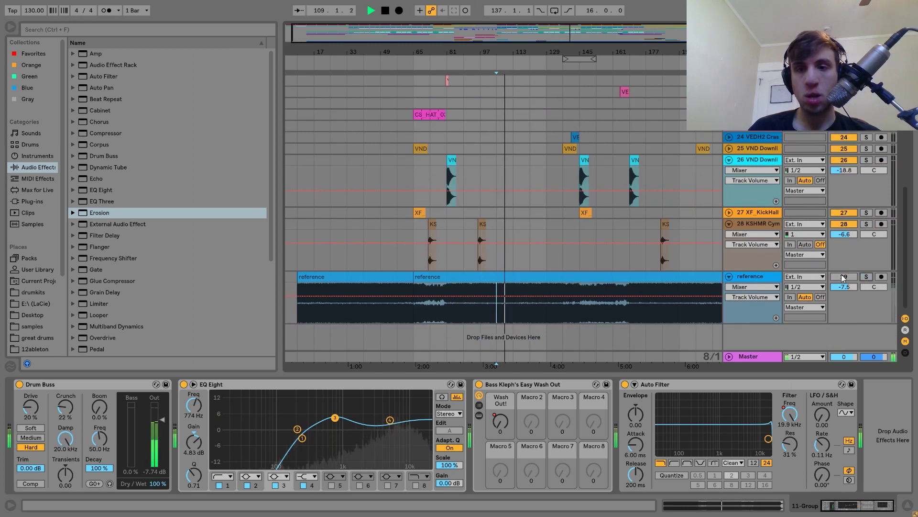
Step: Play the reference track from bar 105, then scroll back up to tracks 4–16
{"action": "left_click", "coordinate": [755, 277]}
{"action": "key", "text": "space"}
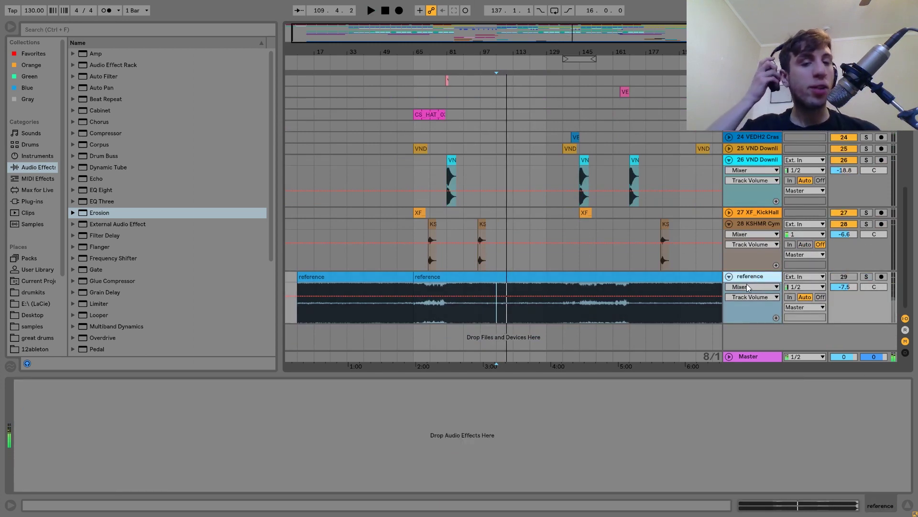
{"action": "left_click", "coordinate": [495, 319]}
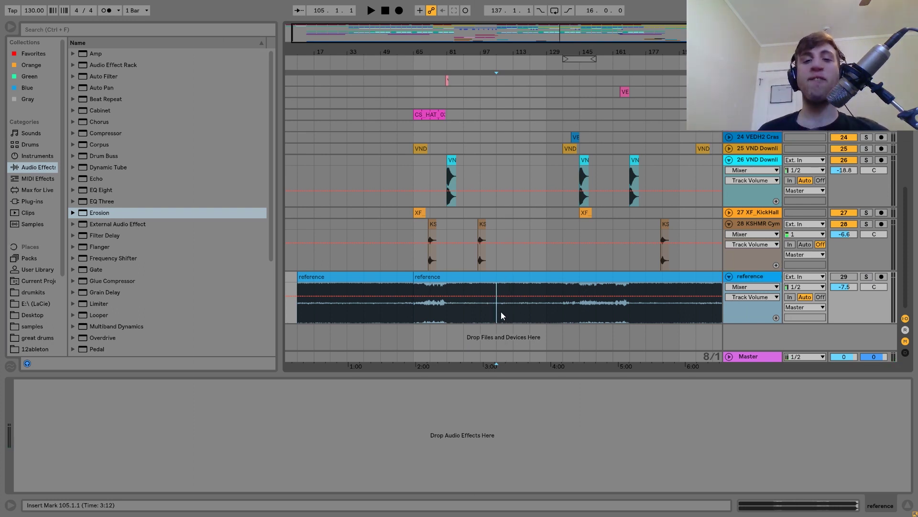
{"action": "key", "text": "space"}
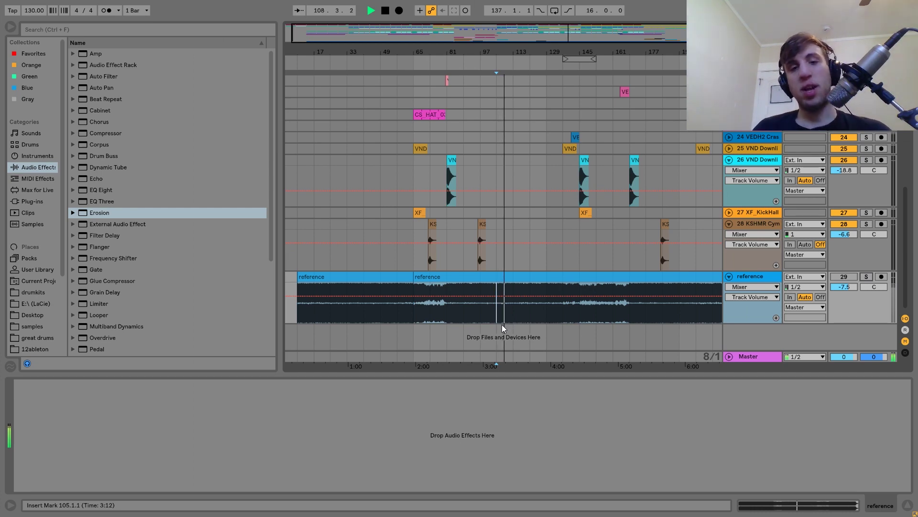
{"action": "key", "text": "space"}
{"action": "scroll", "coordinate": [498, 320], "scroll_direction": "up", "scroll_amount": 10}
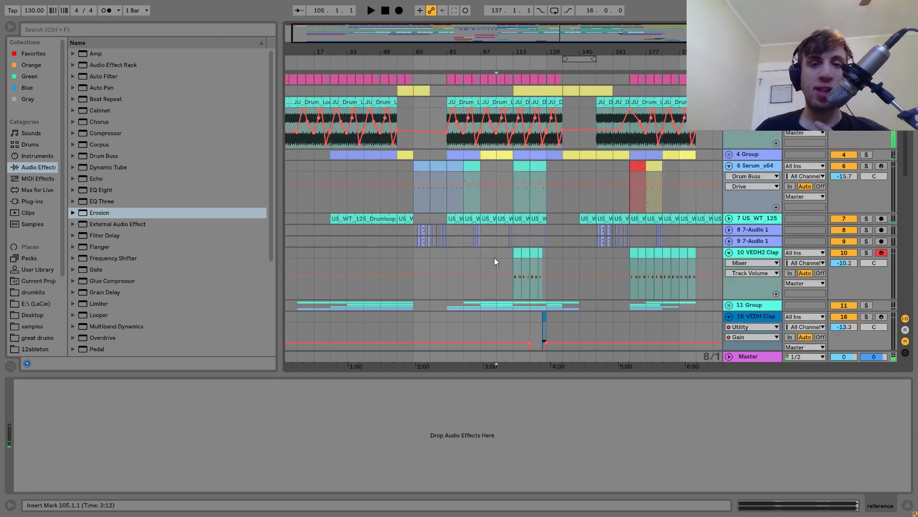